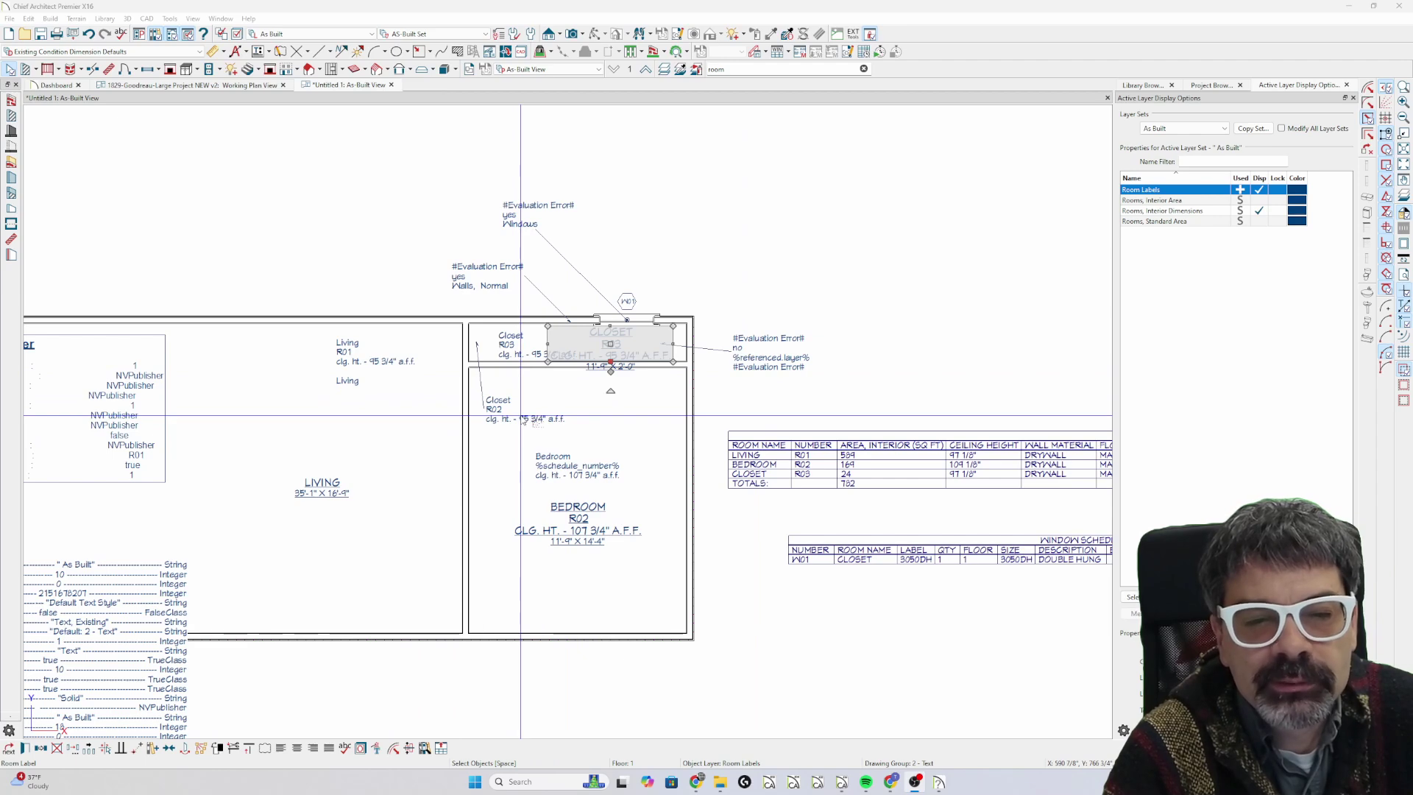
Review the Closet R02 label's text settings and drag the label up into the closet room
scroll(524, 417, "up", 3)
left_click(509, 391)
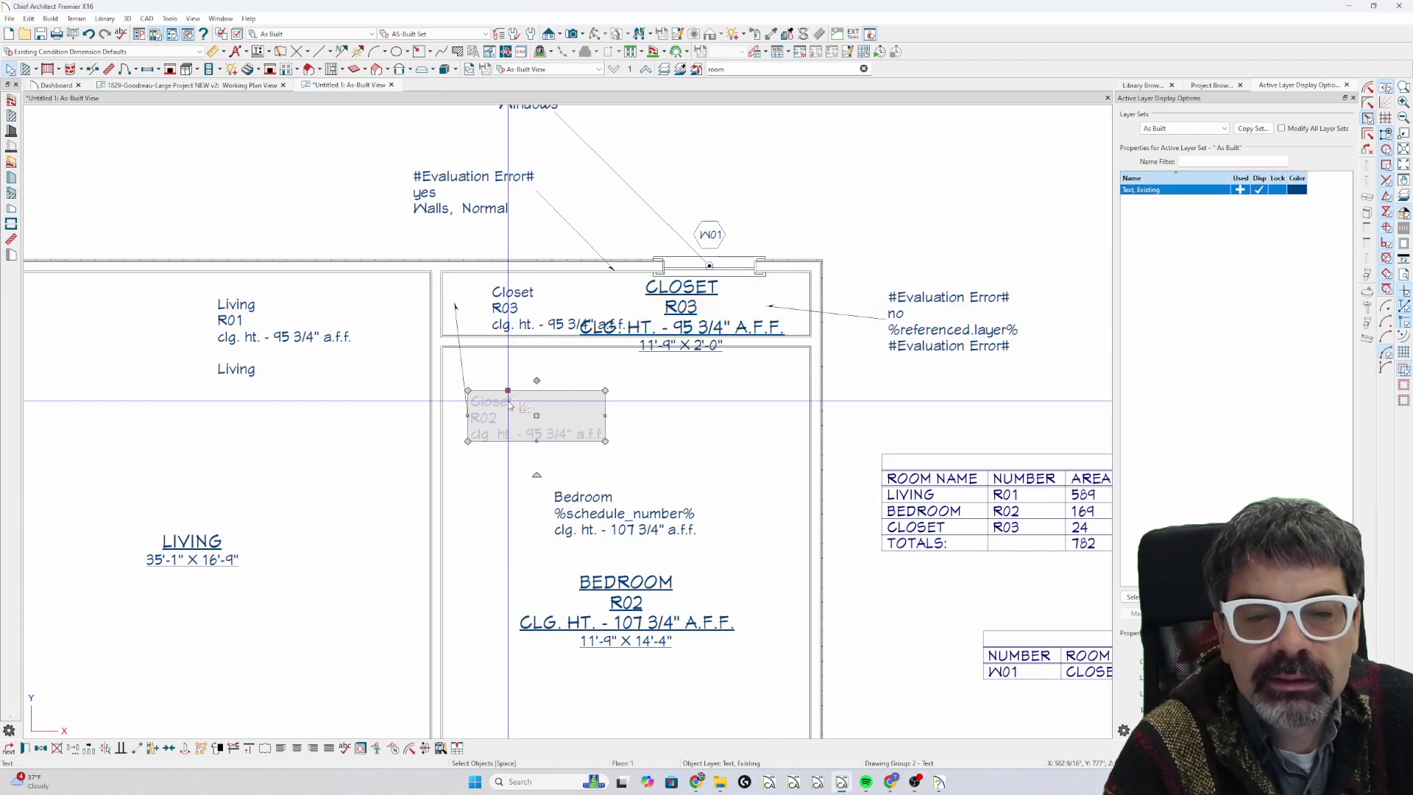
double_click(508, 392)
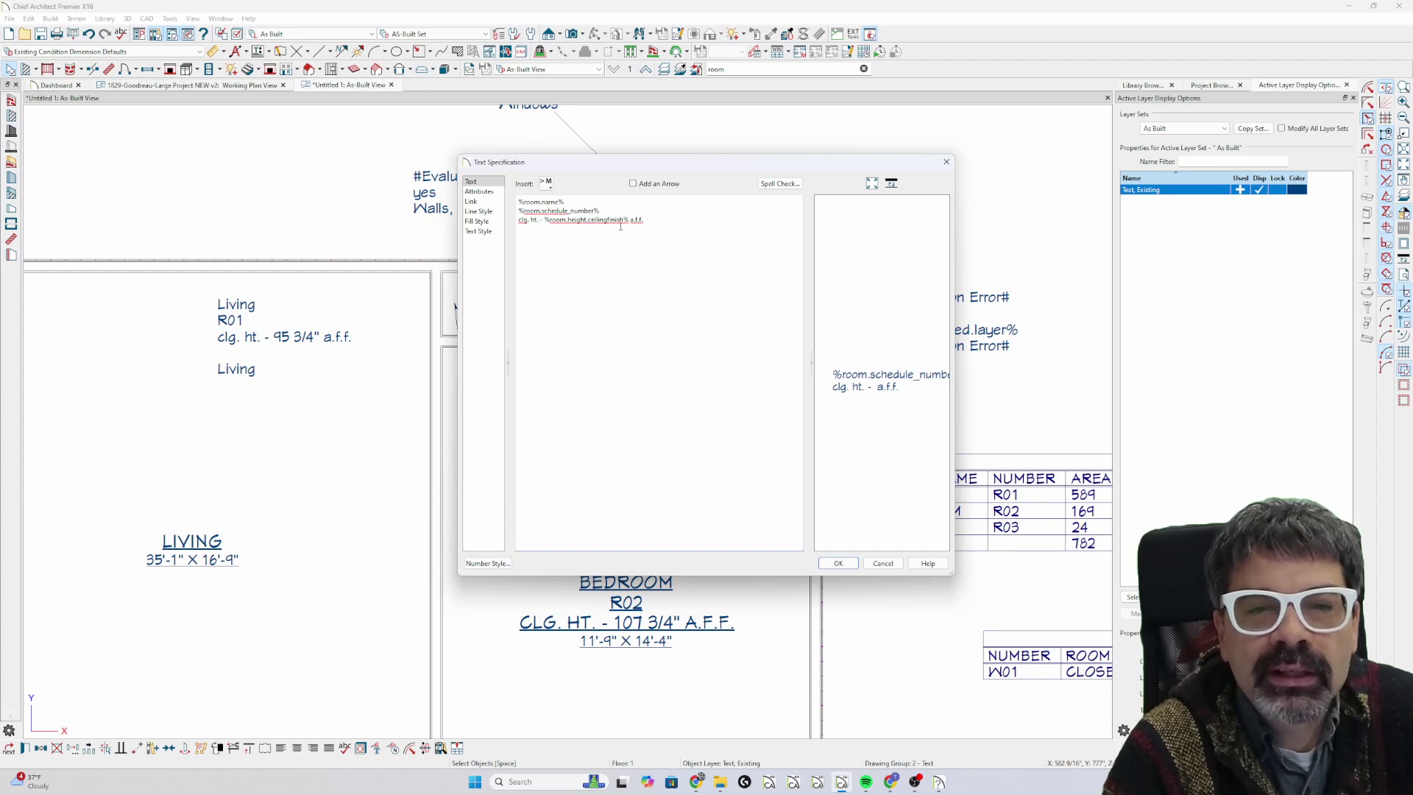
left_click(839, 564)
left_click_drag(484, 404, 544, 324)
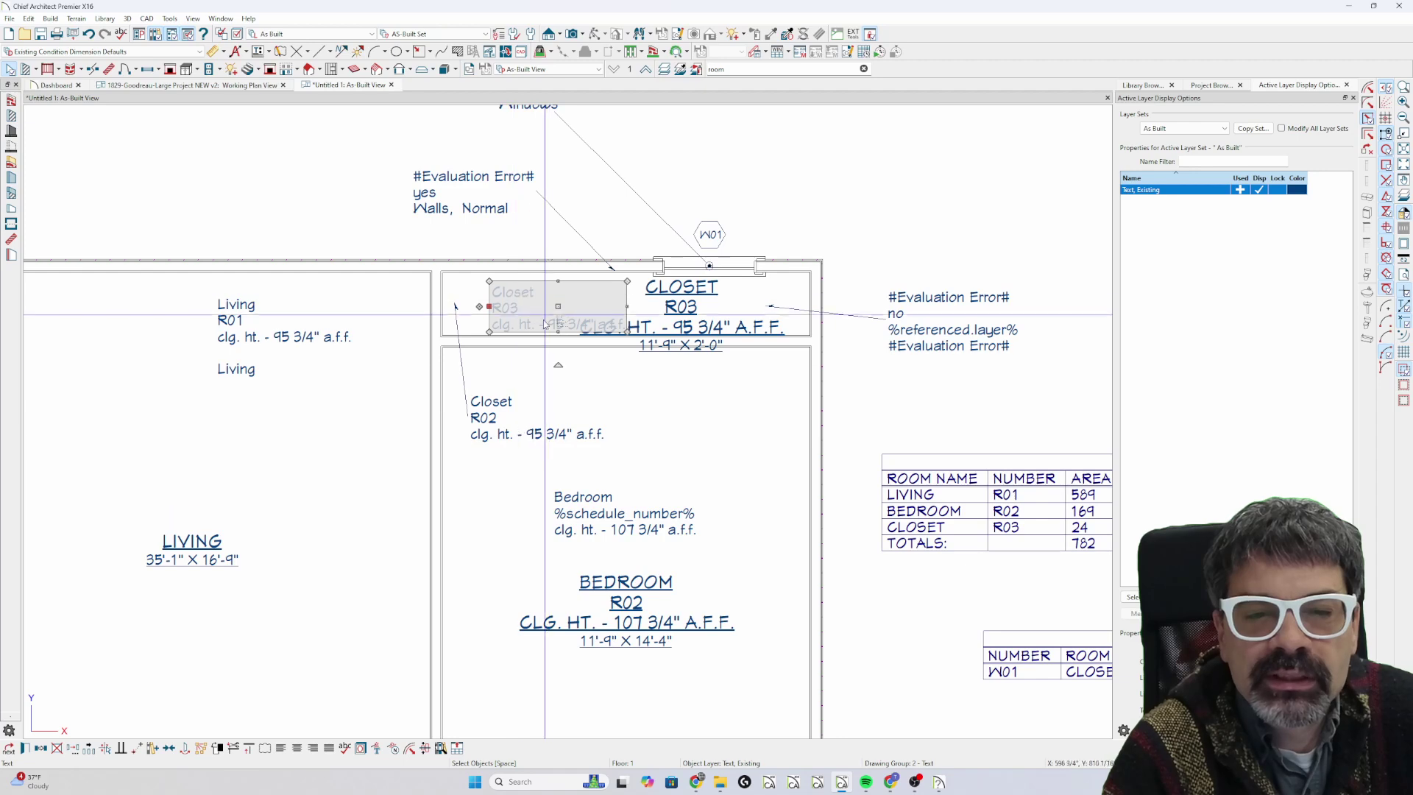
Review the #Evaluation Error# macro label's text, then move it left beside the CLOSET R03 label
left_click(496, 427)
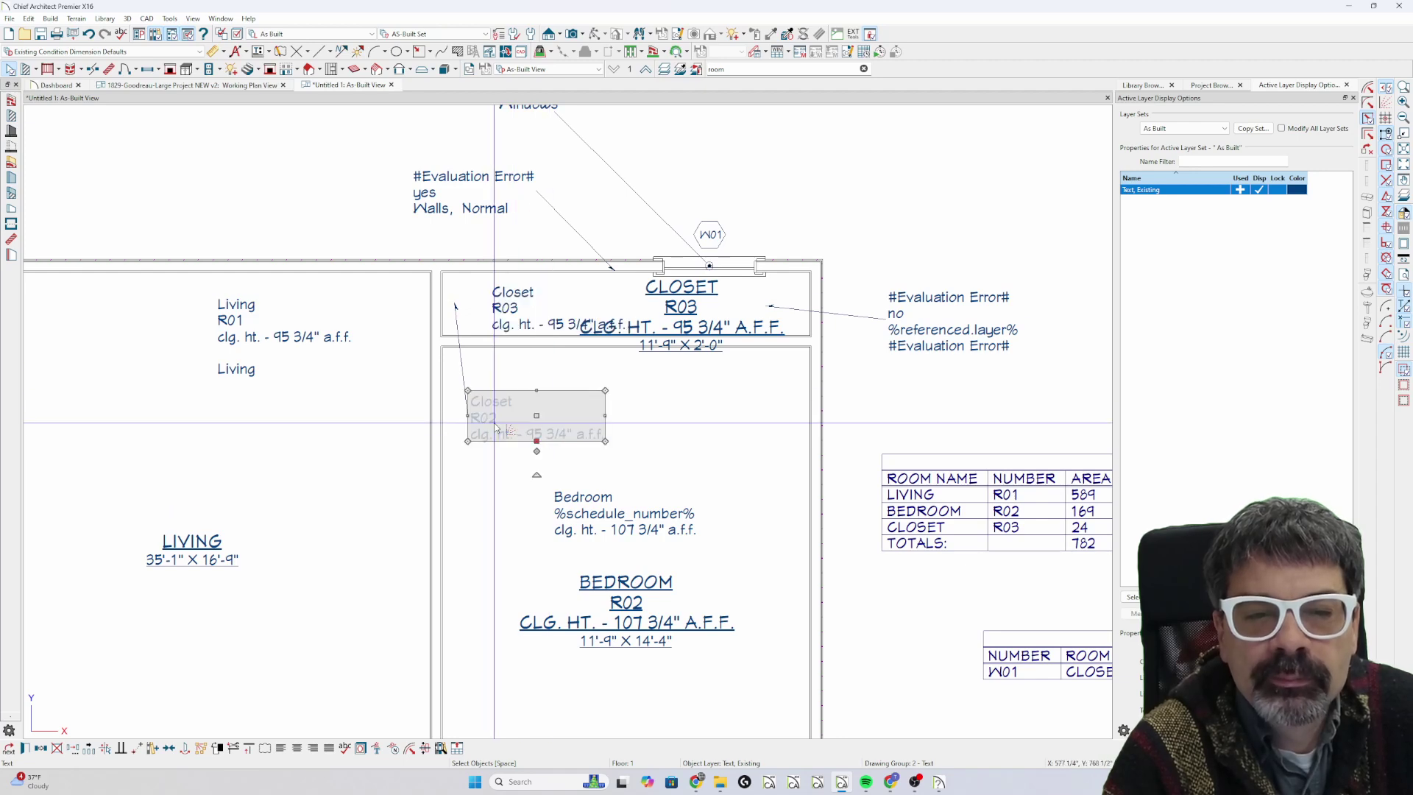
left_click(462, 327)
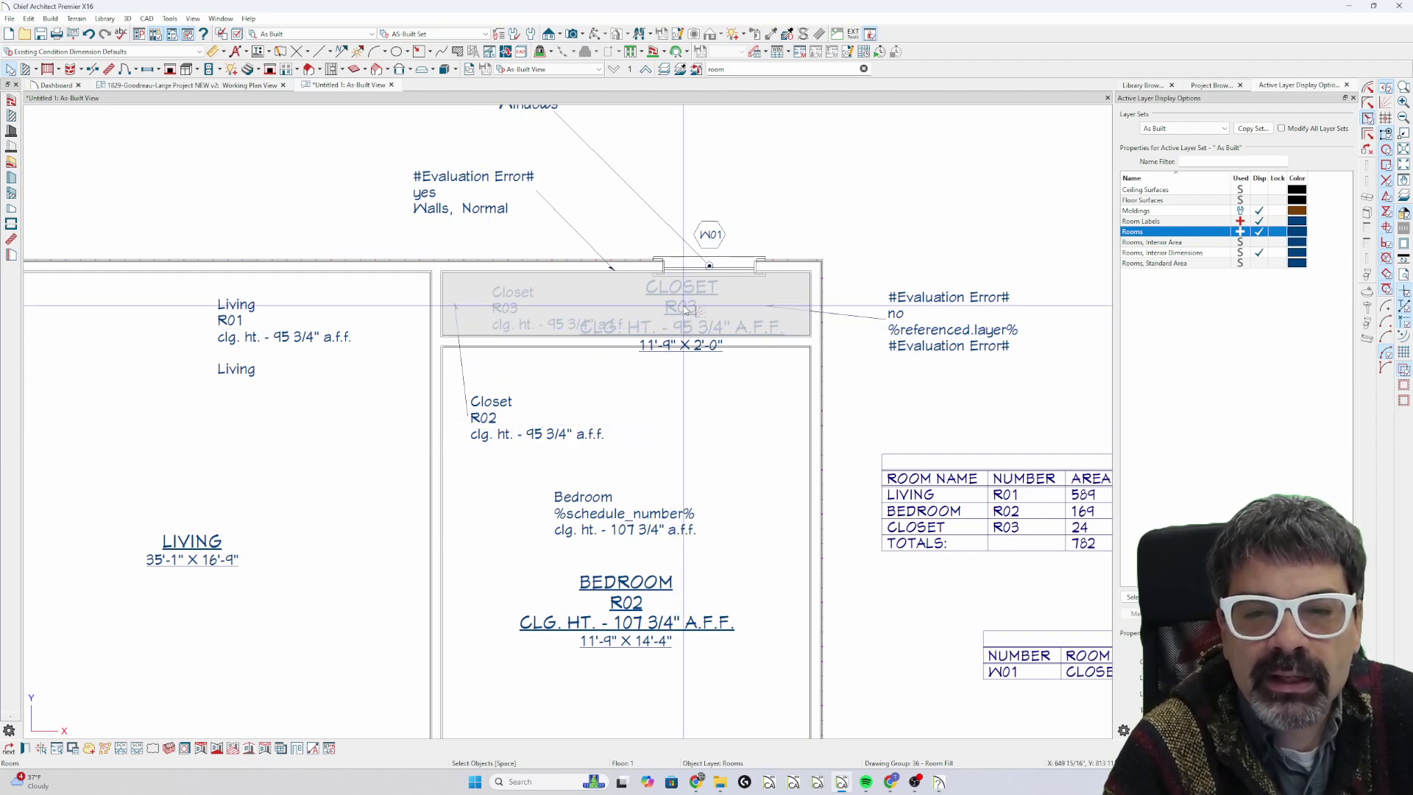
key("Escape")
left_click(916, 302)
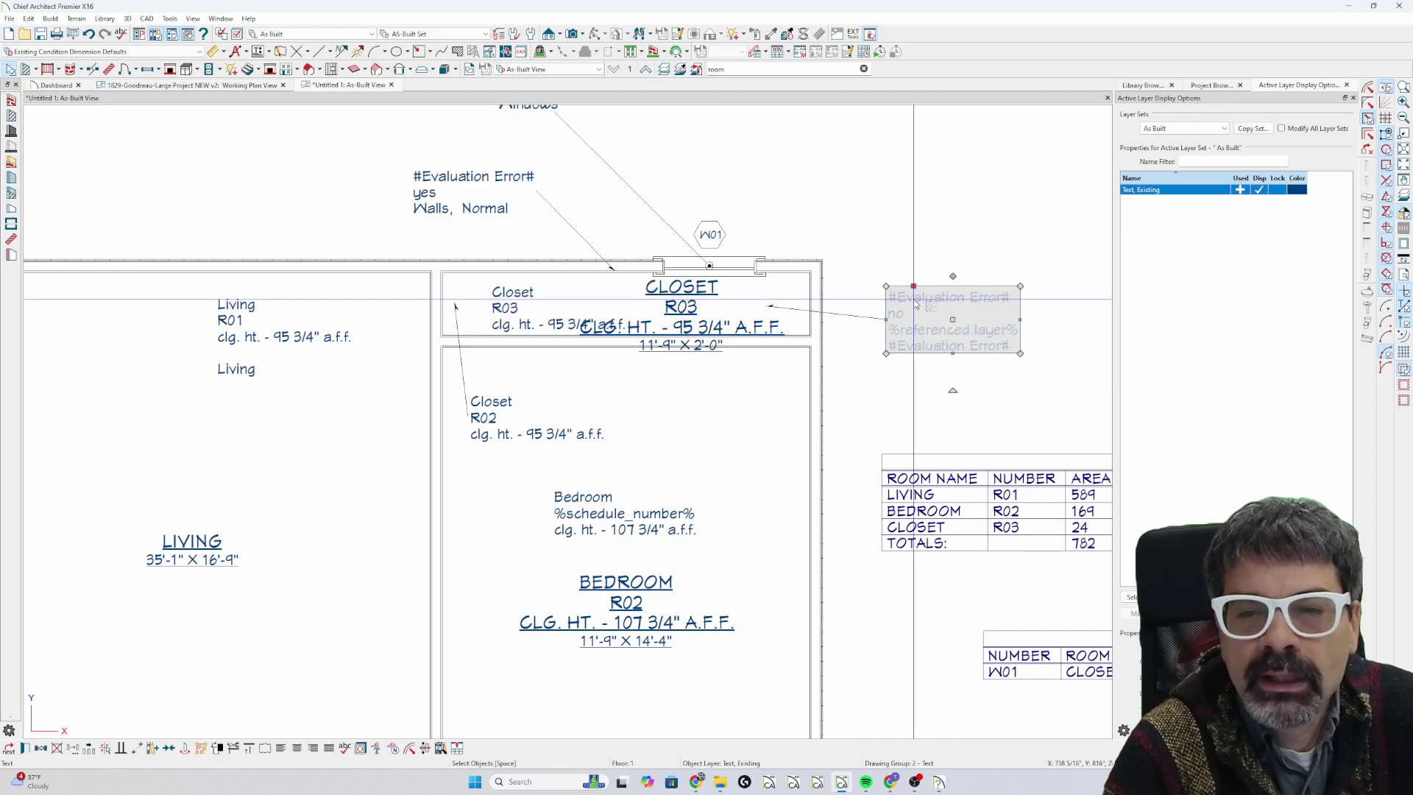
double_click(914, 299)
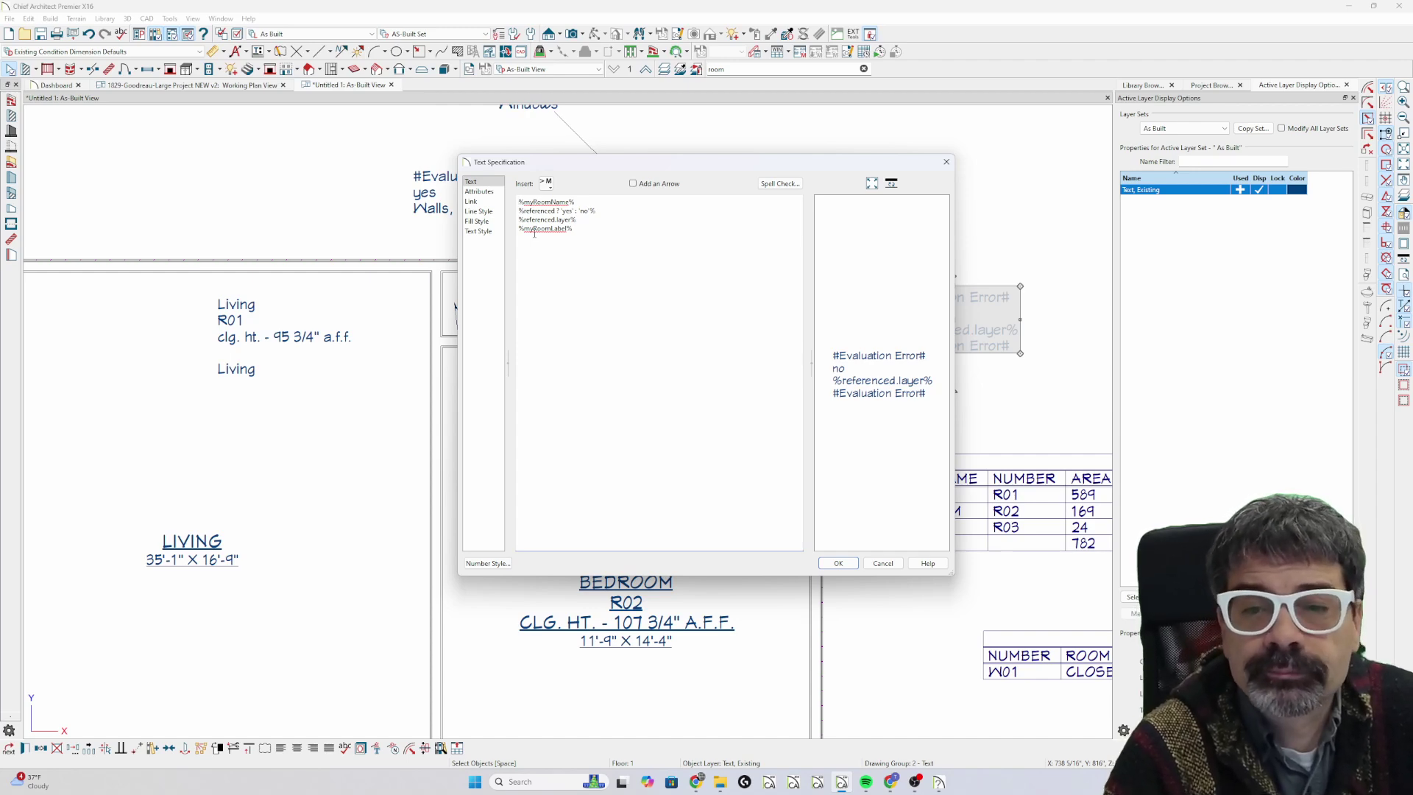
left_click(838, 563)
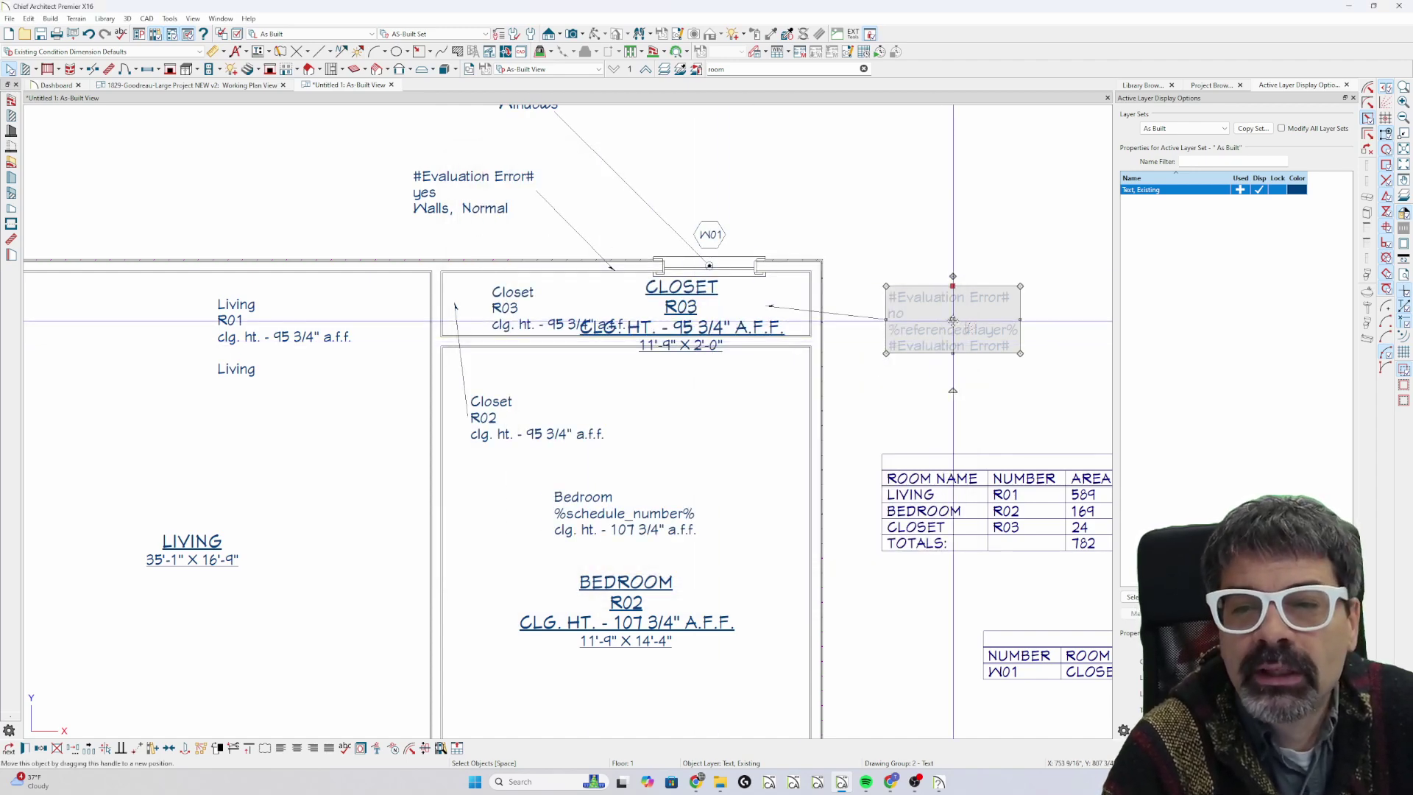
left_click_drag(953, 321, 786, 307)
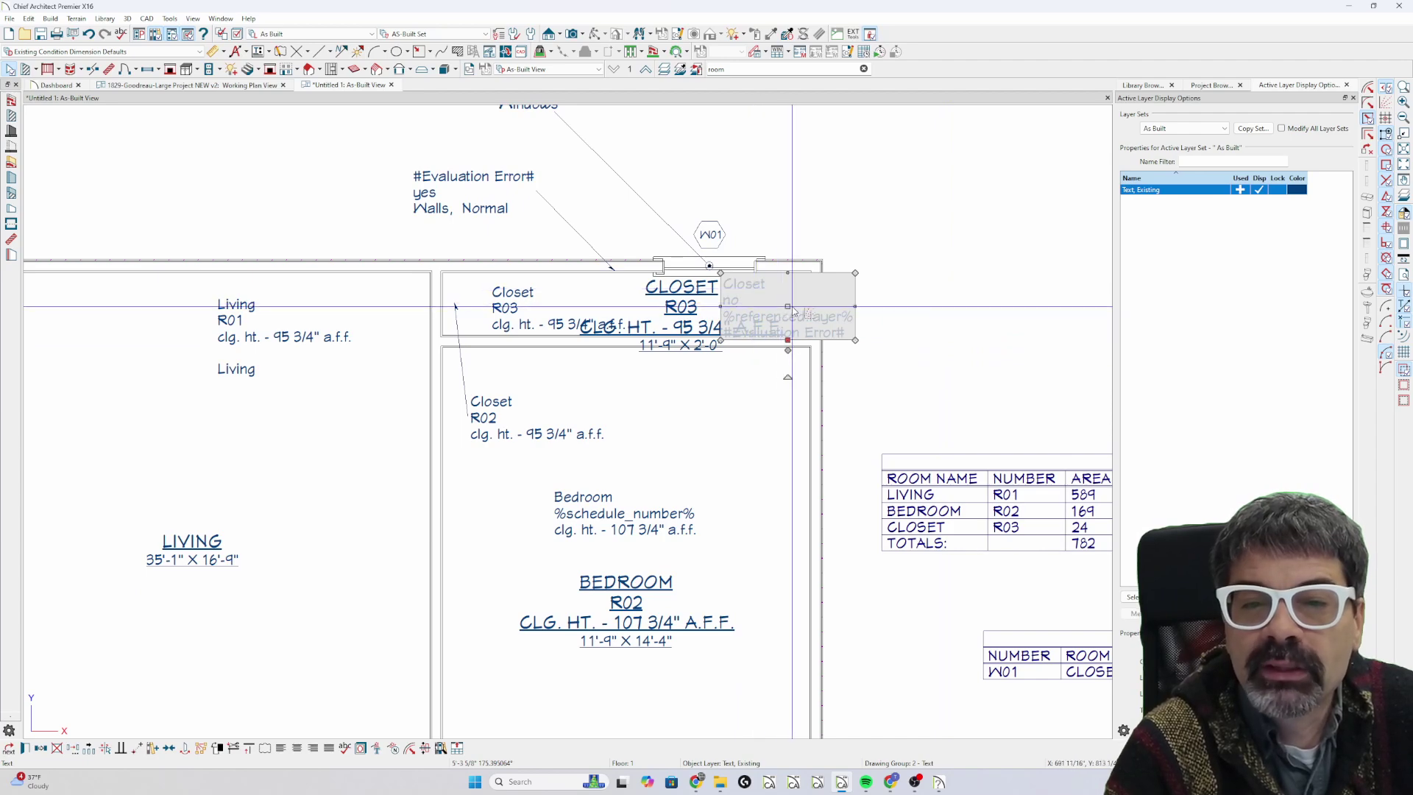
Shift the macro label into open space right of the closet and attach the arrow end to it
double_click(786, 307)
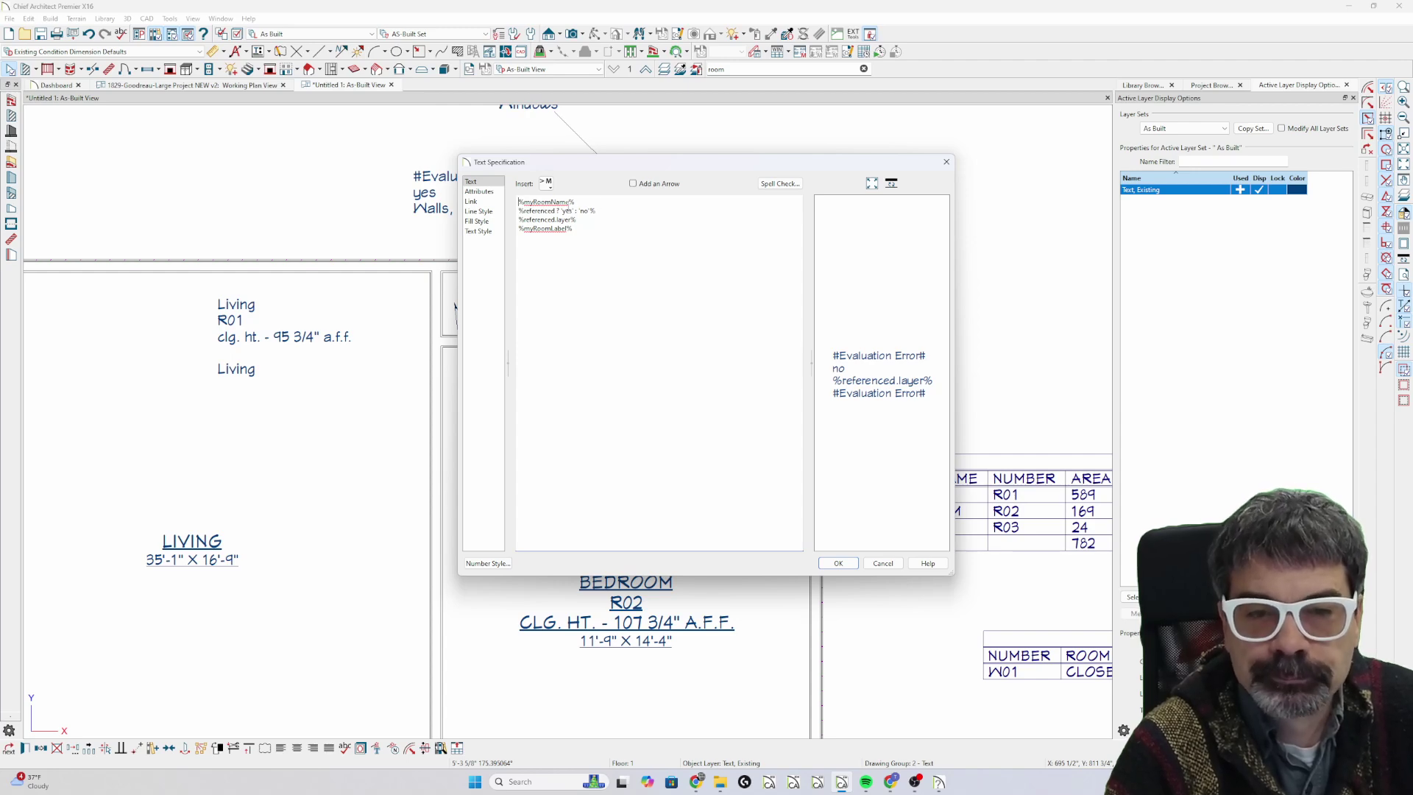
left_click(839, 563)
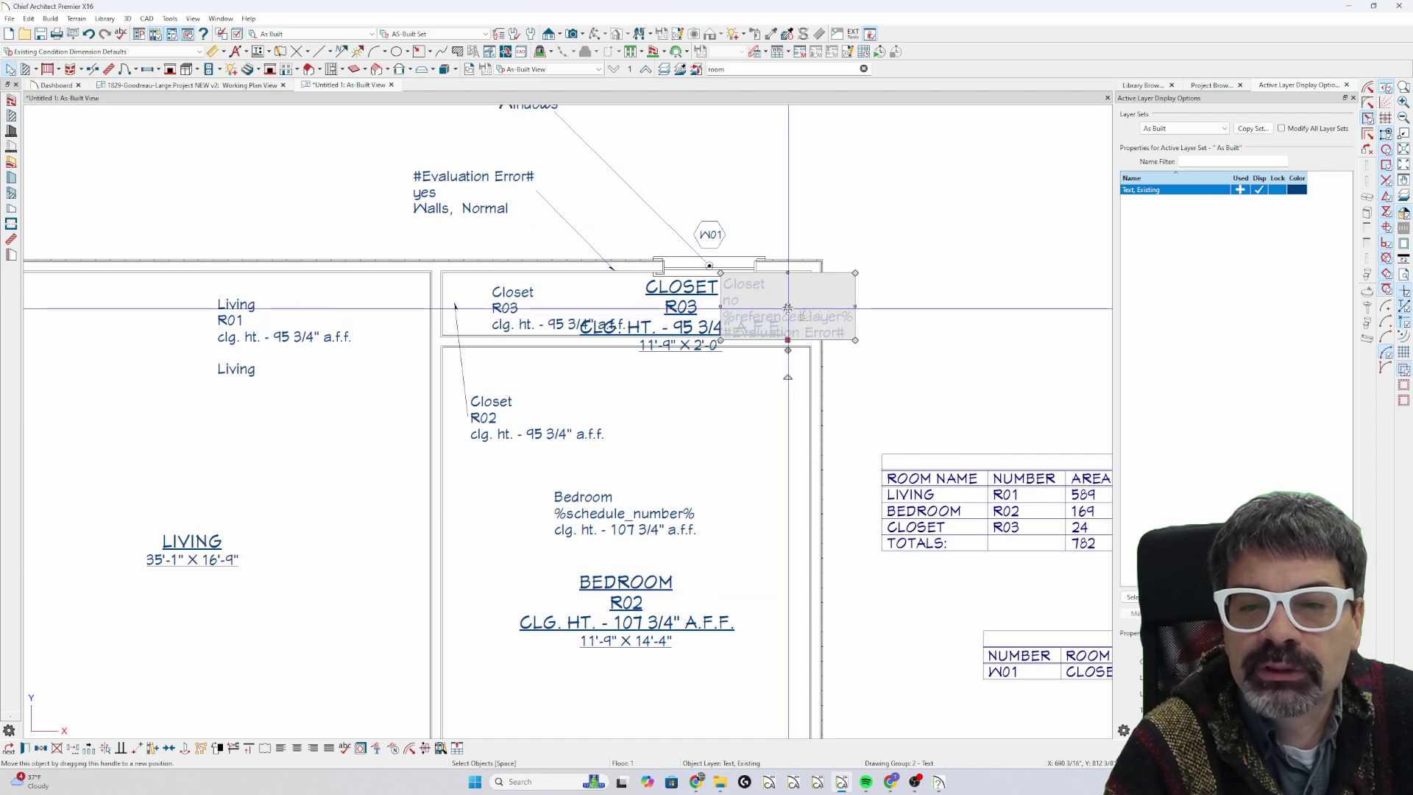
mouse_move(787, 307)
left_mouse_down()
mouse_move(981, 308)
mouse_move(806, 299)
left_mouse_up()
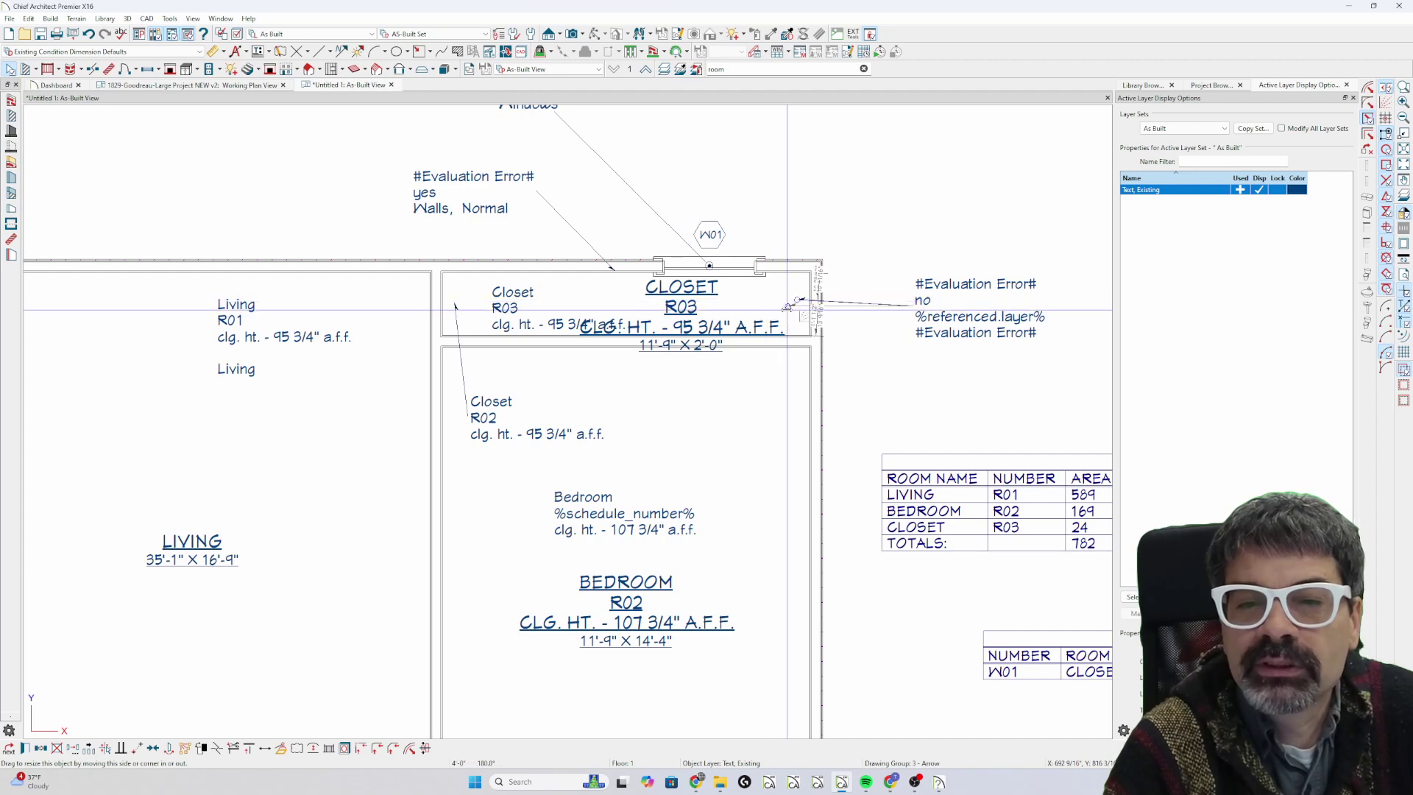
left_click_drag(788, 307, 914, 306)
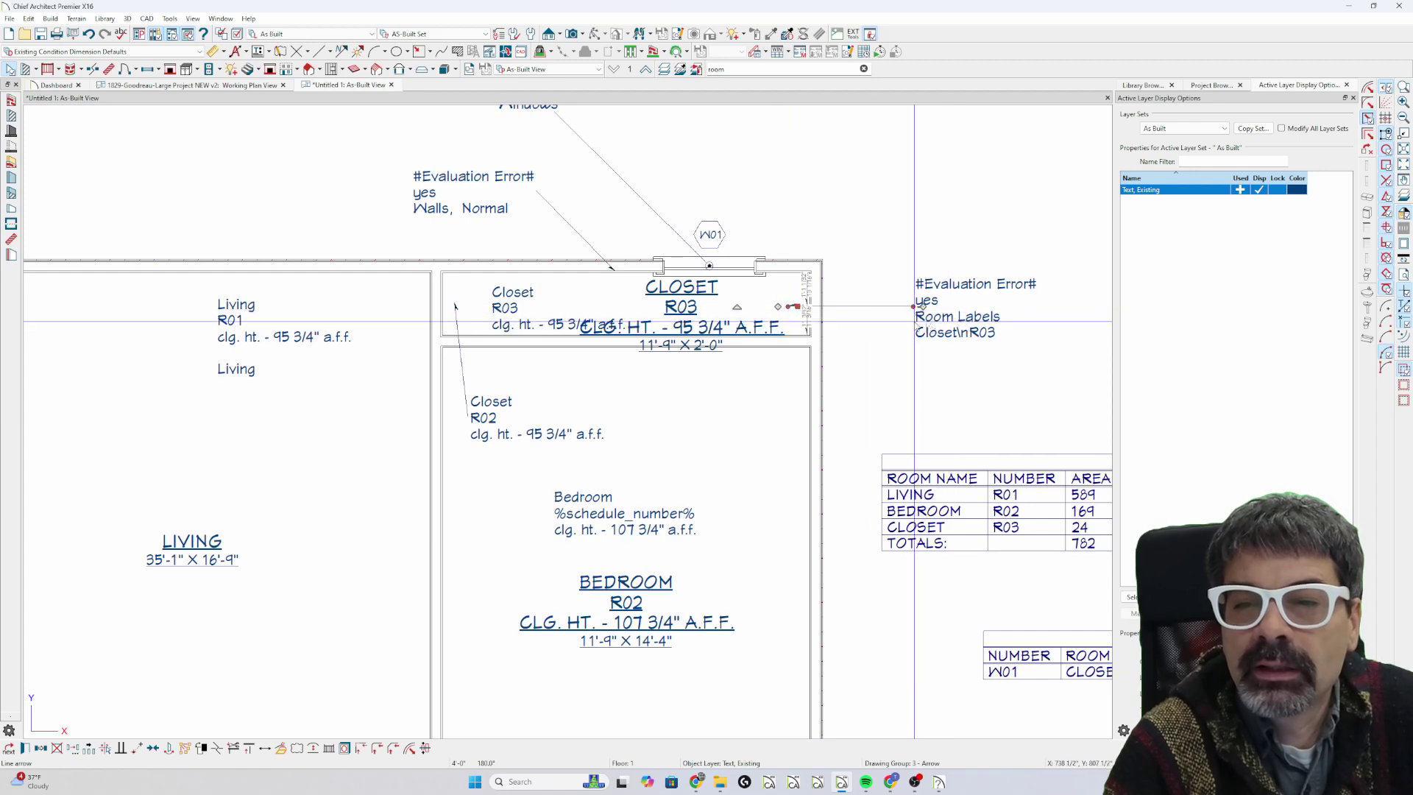
Move the CLOSET R03 label down and back into the closet, then remove the leader arrow
left_click(683, 307)
left_click_drag(683, 311, 695, 389)
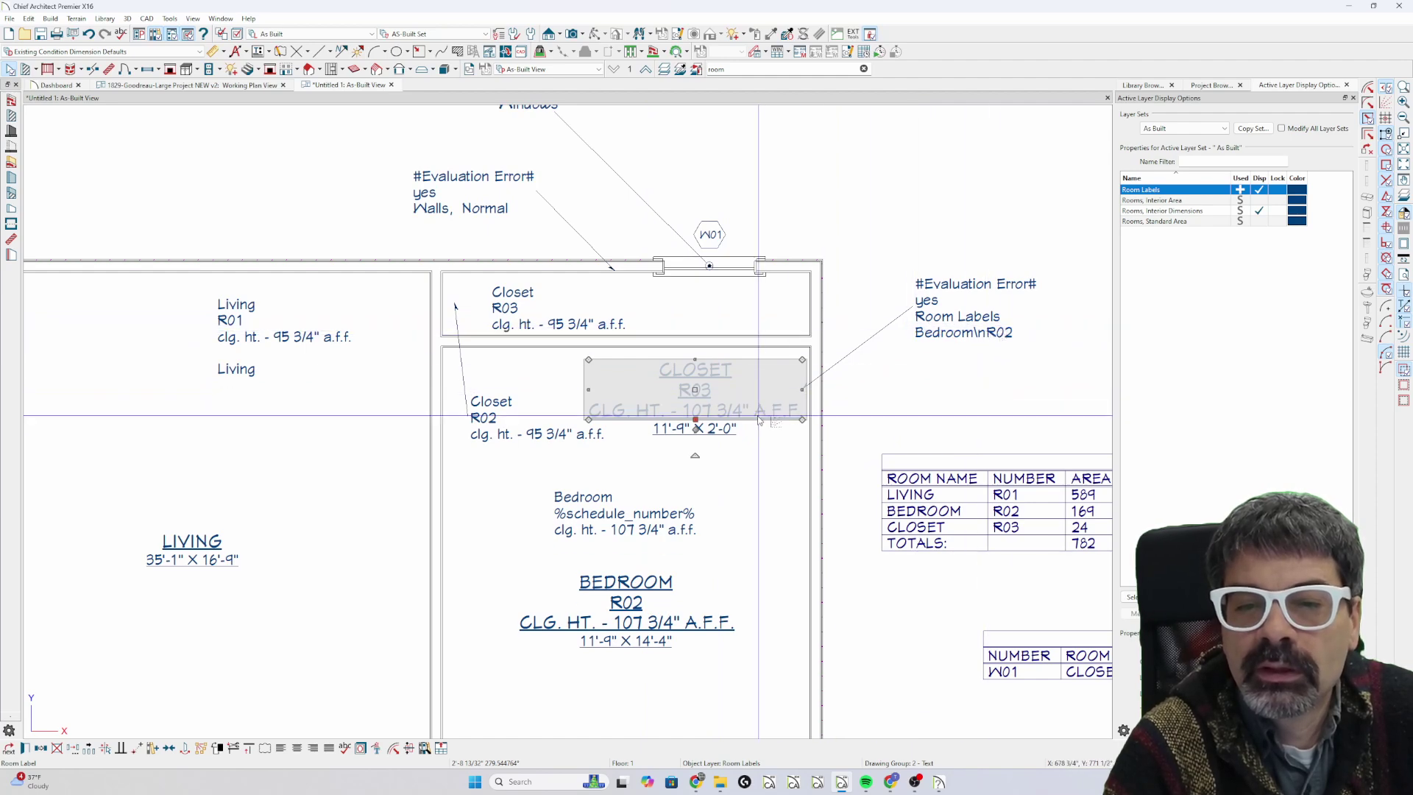
left_click_drag(695, 391, 677, 317)
left_click(866, 312)
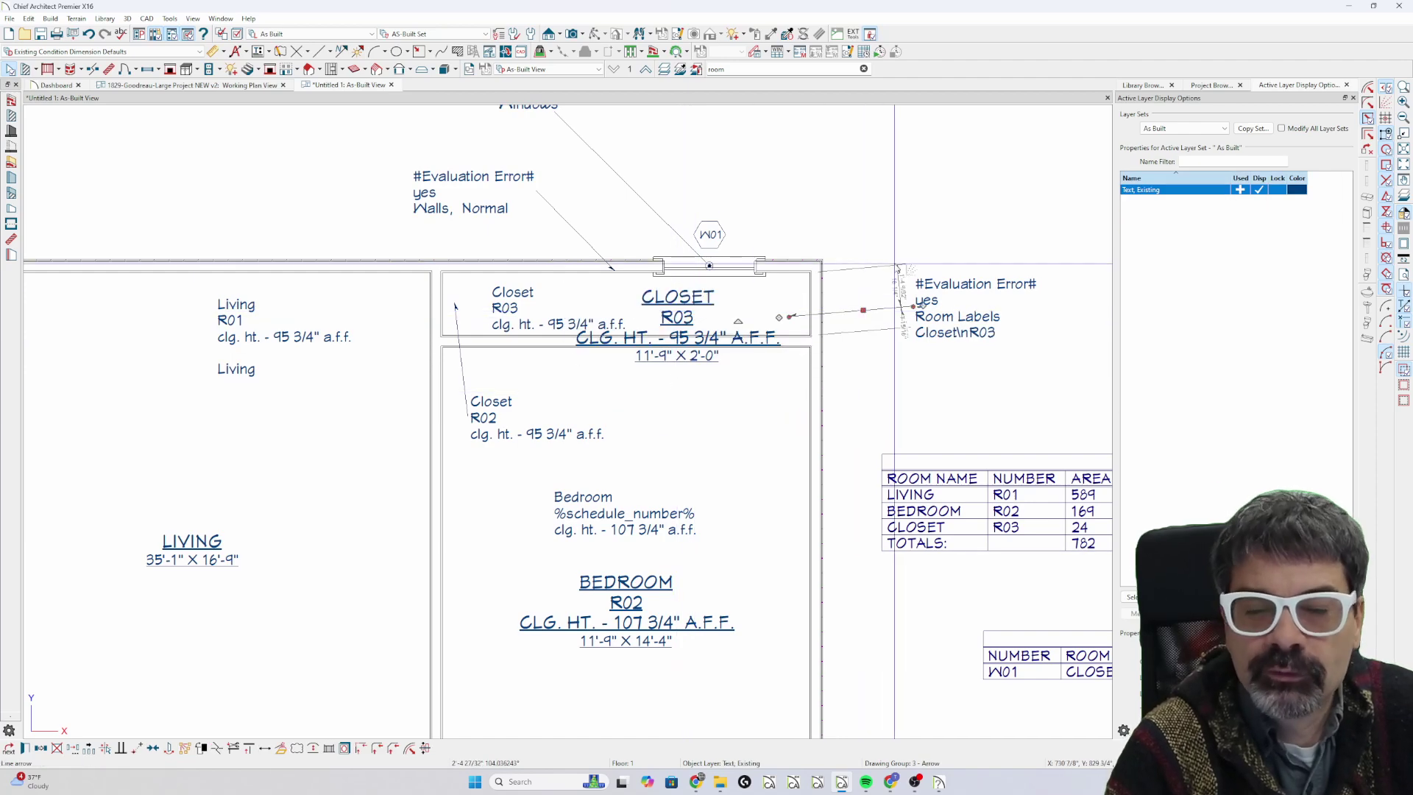
key("Escape")
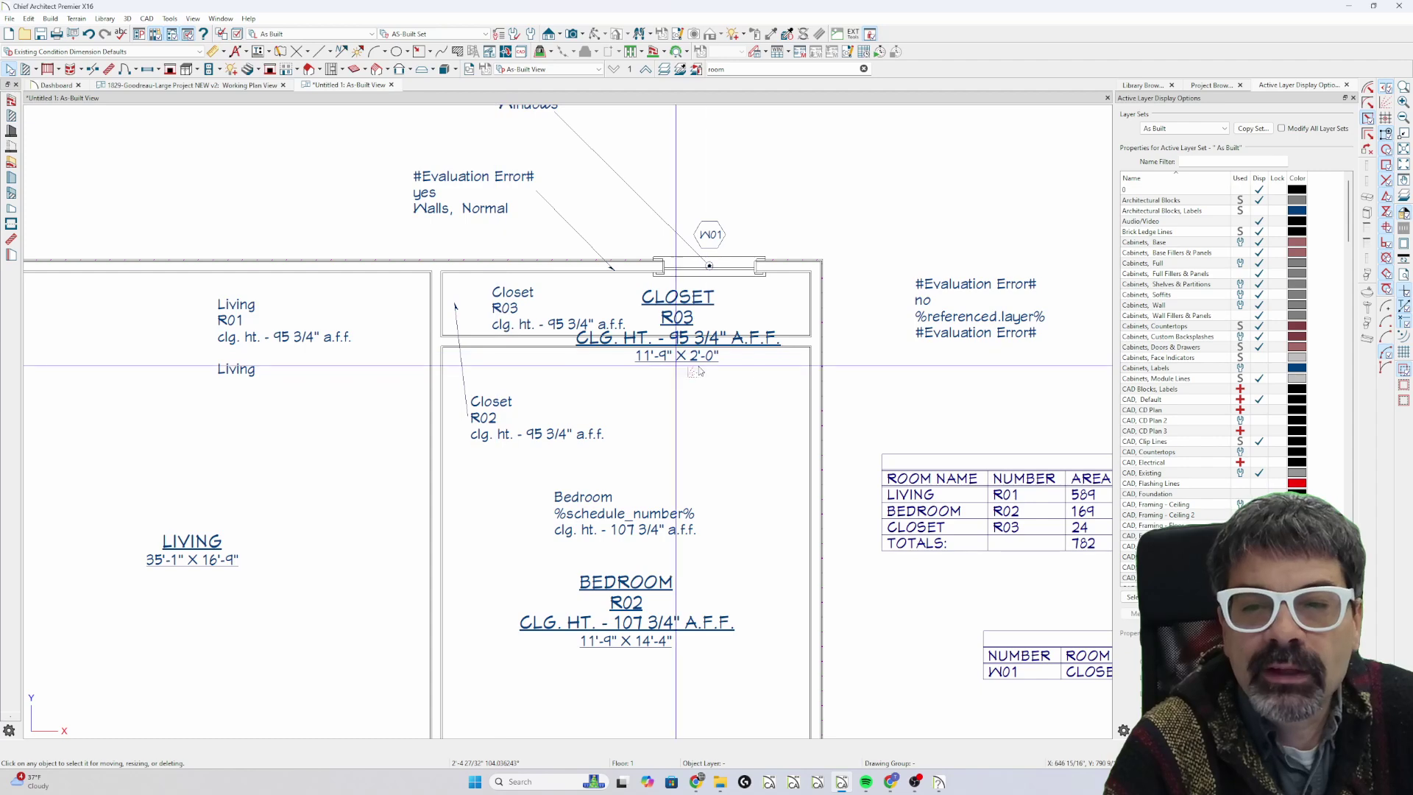
Draw a leader from the macro label, aiming its tip at the wall near W01, then at the closet label
left_click(933, 307)
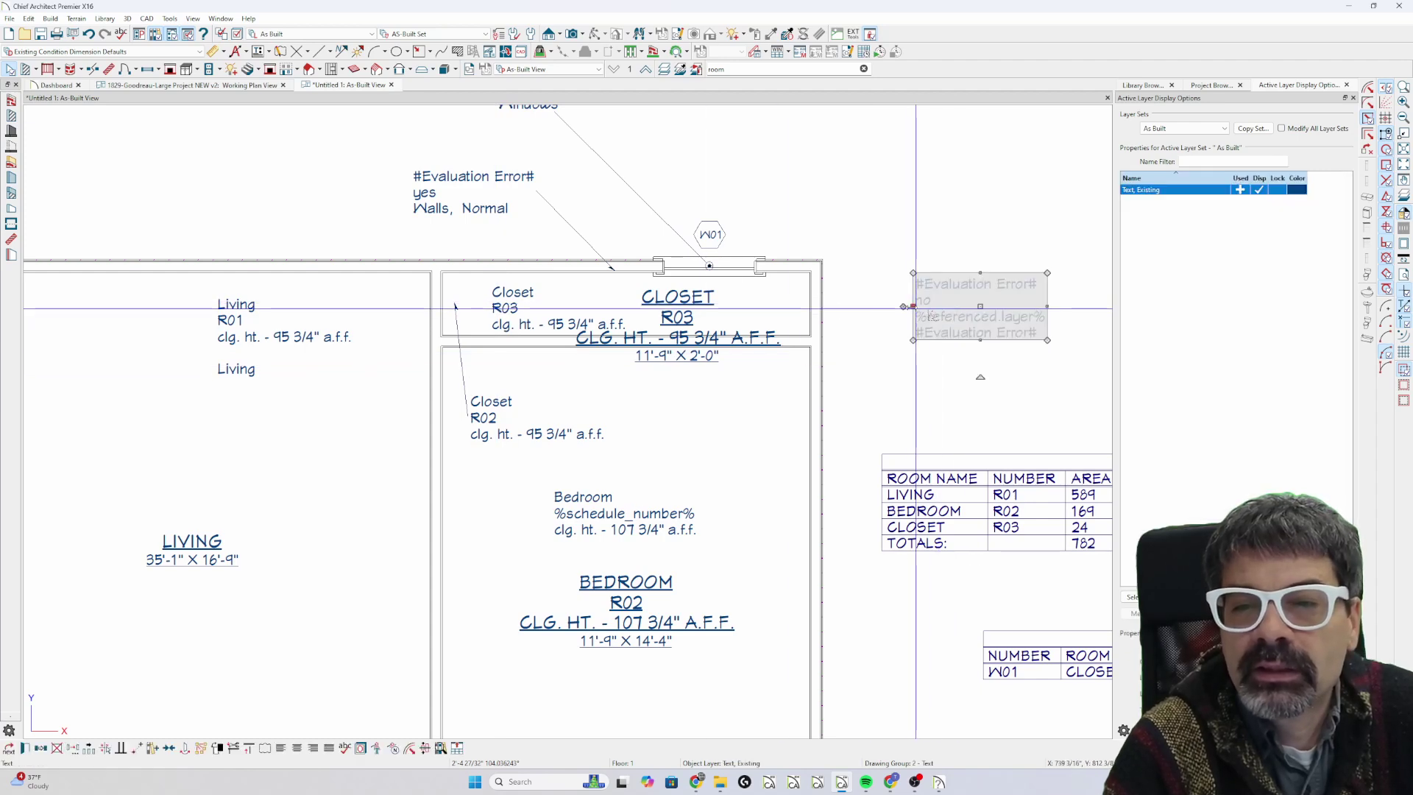
left_click_drag(907, 306, 802, 299)
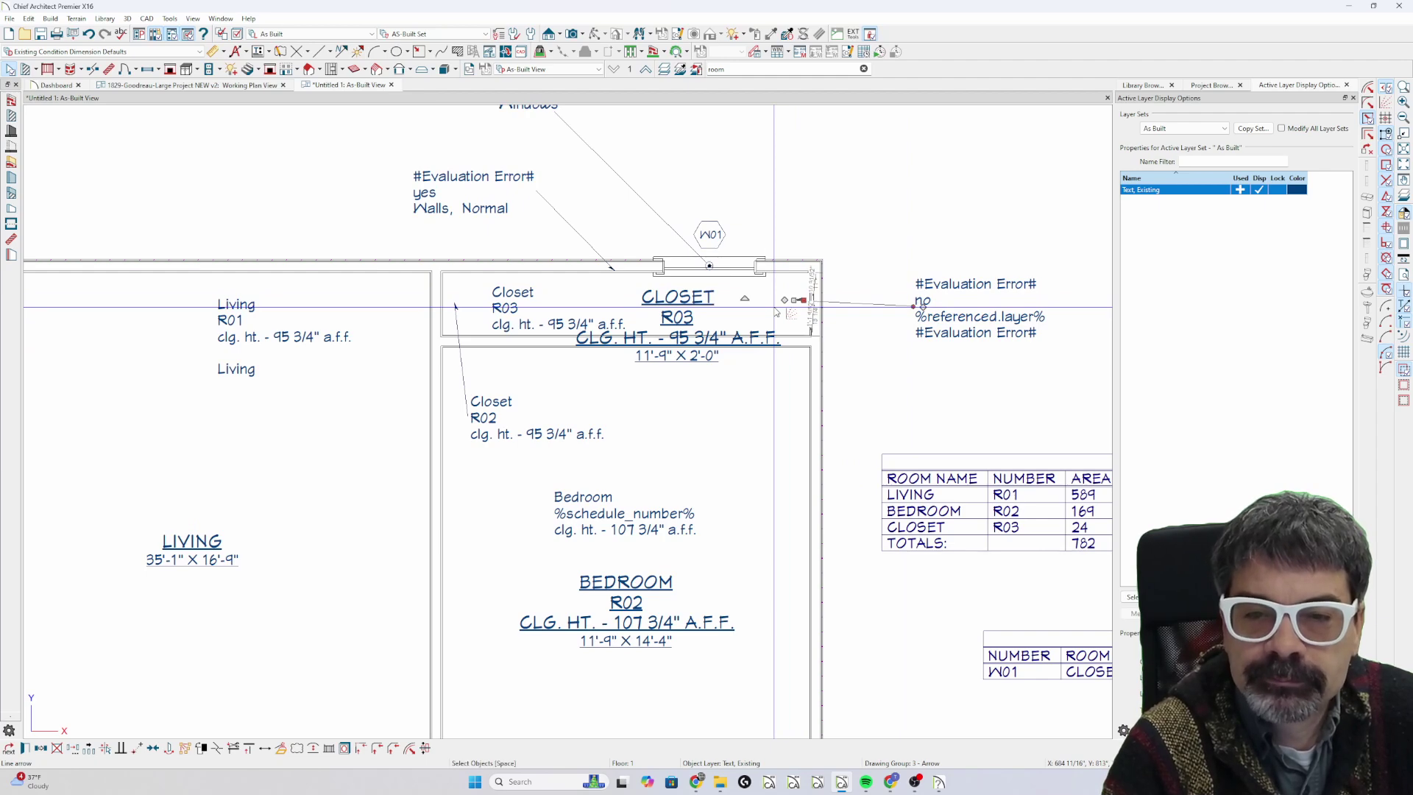
left_click_drag(774, 307, 742, 263)
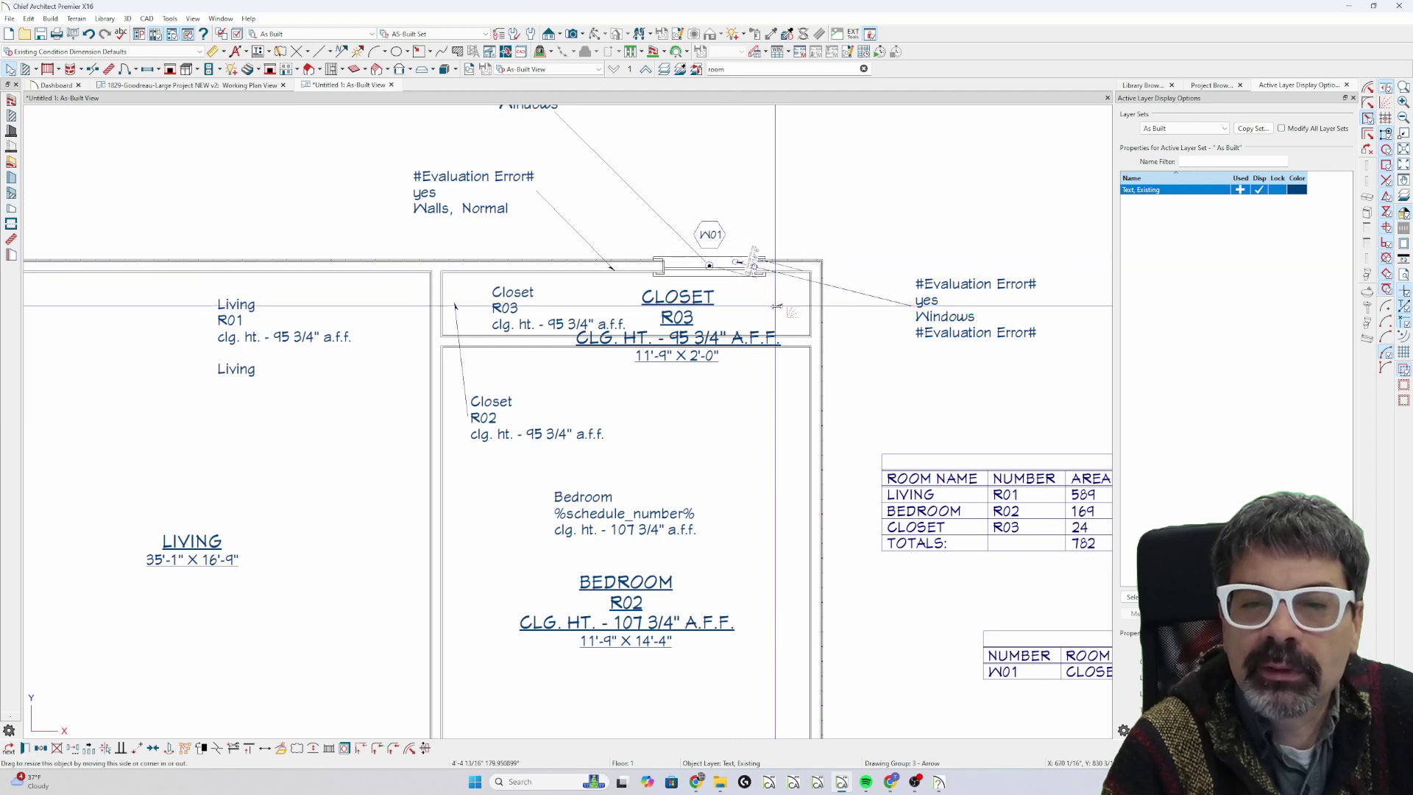
left_click_drag(777, 307, 782, 298)
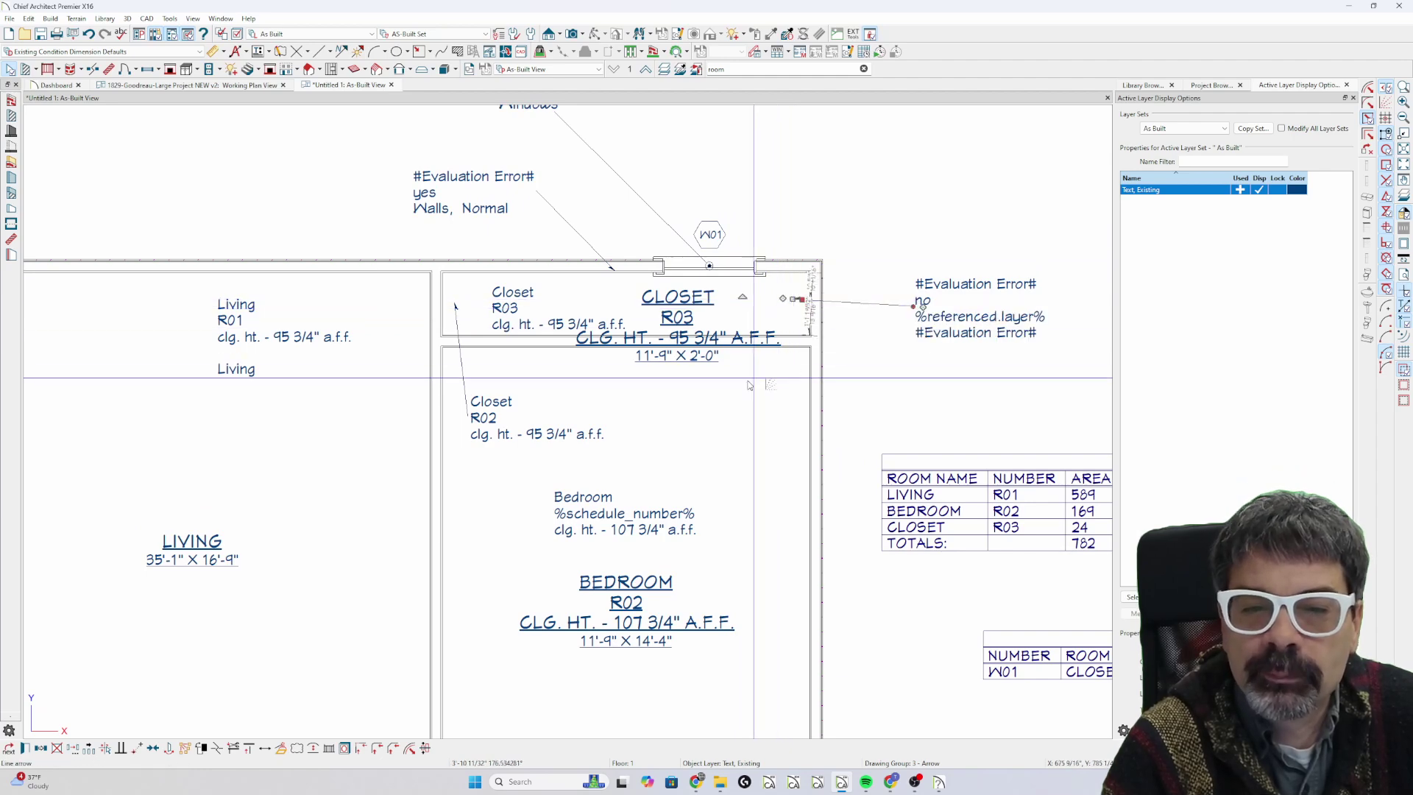
left_click(501, 420)
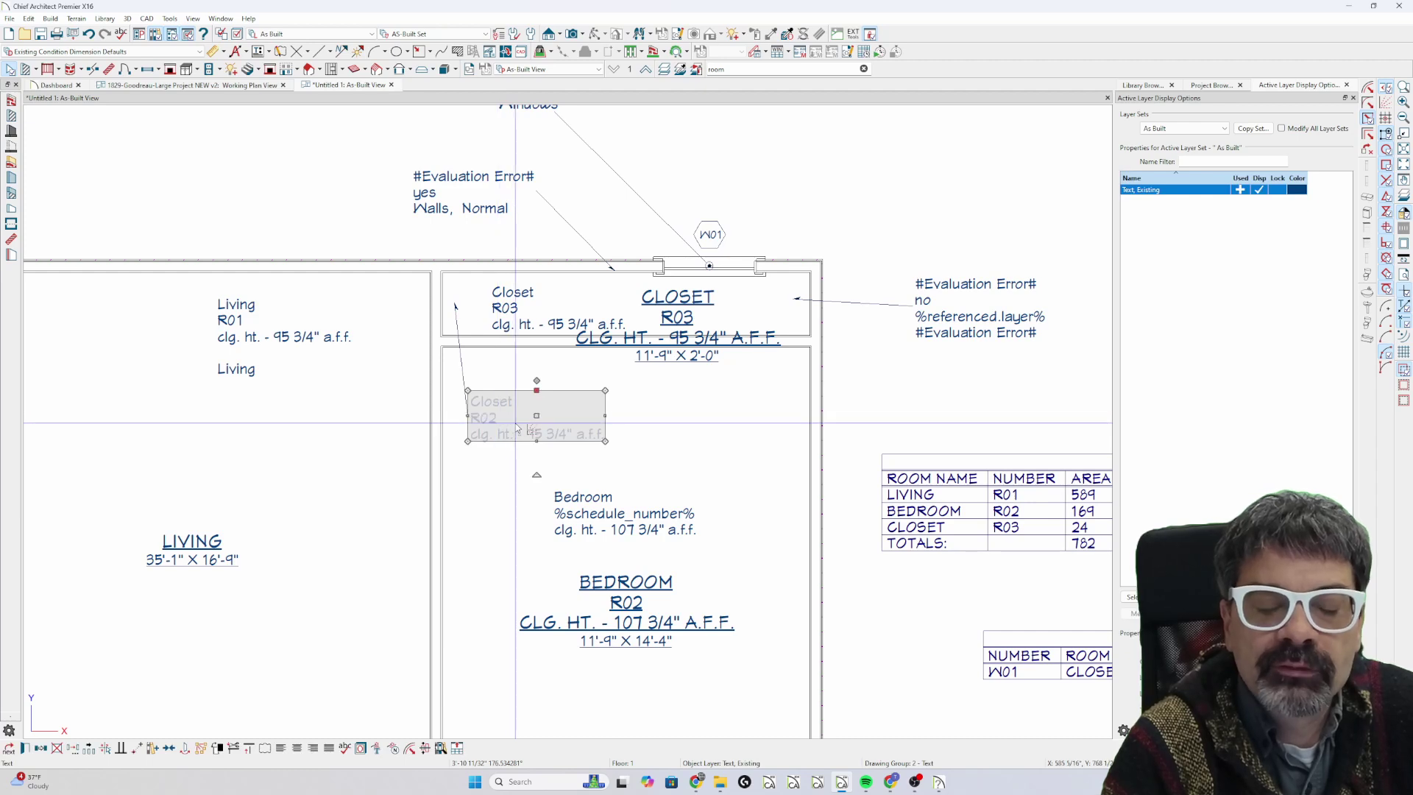
Change the Closet text macro to %owner.room.schedule_number% so the label reads R02
double_click(522, 431)
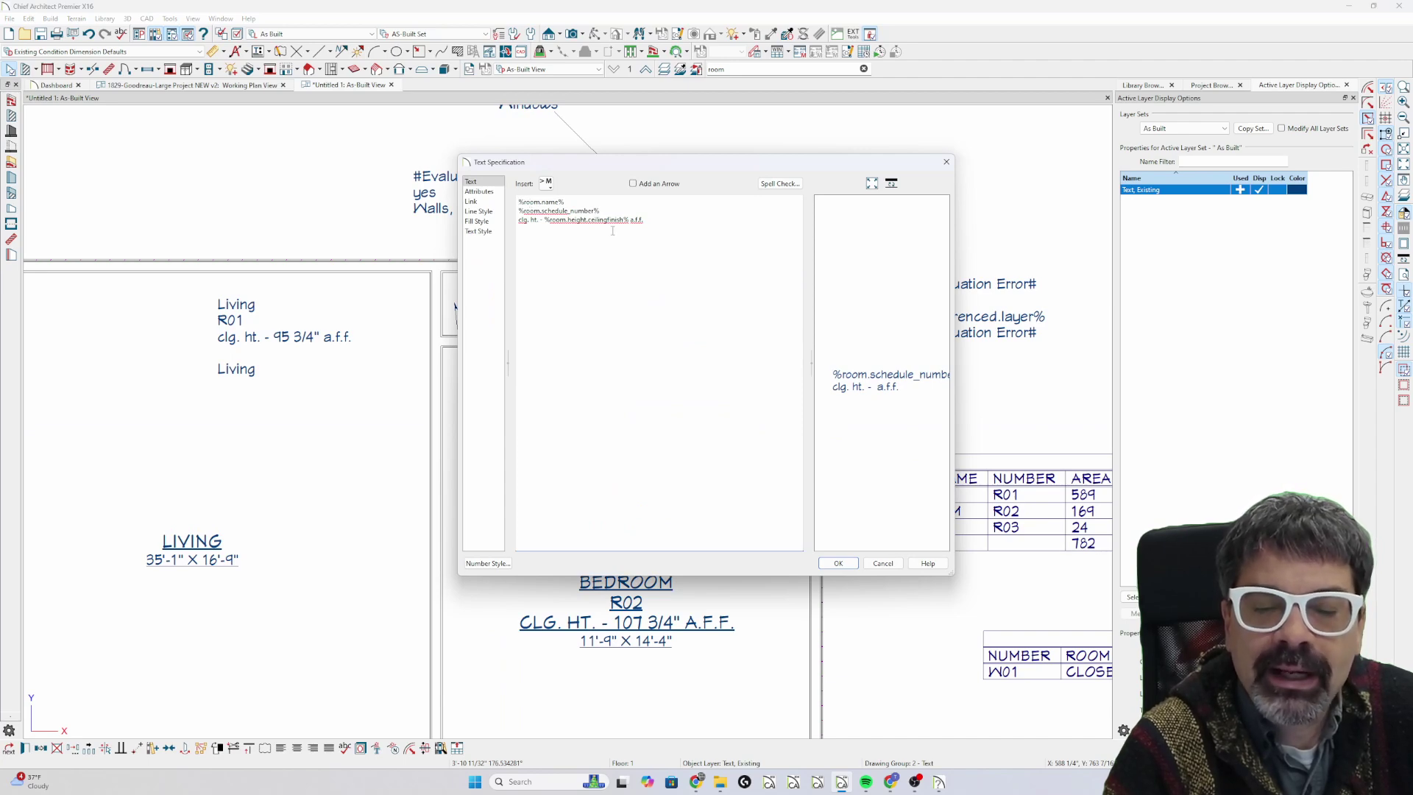
key("Escape")
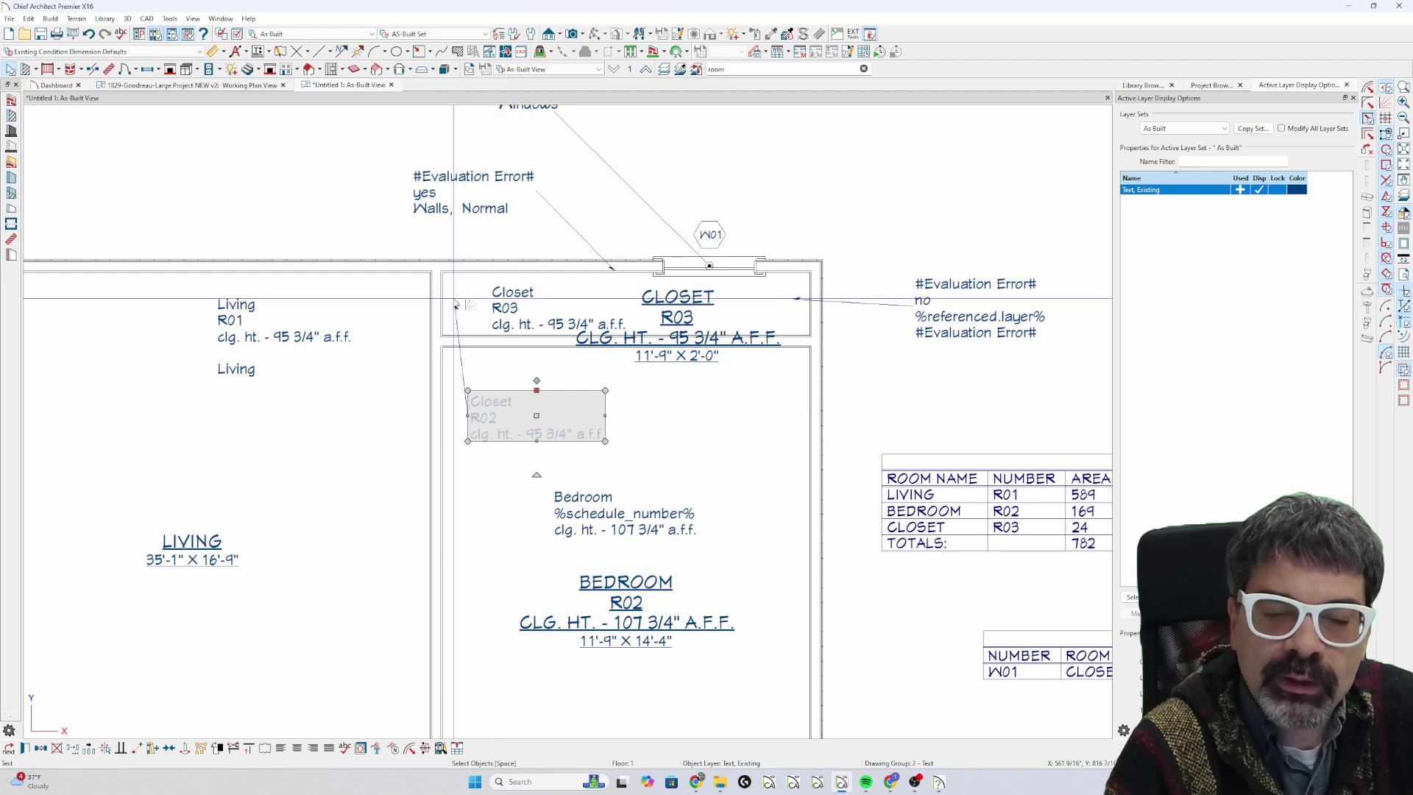
double_click(515, 412)
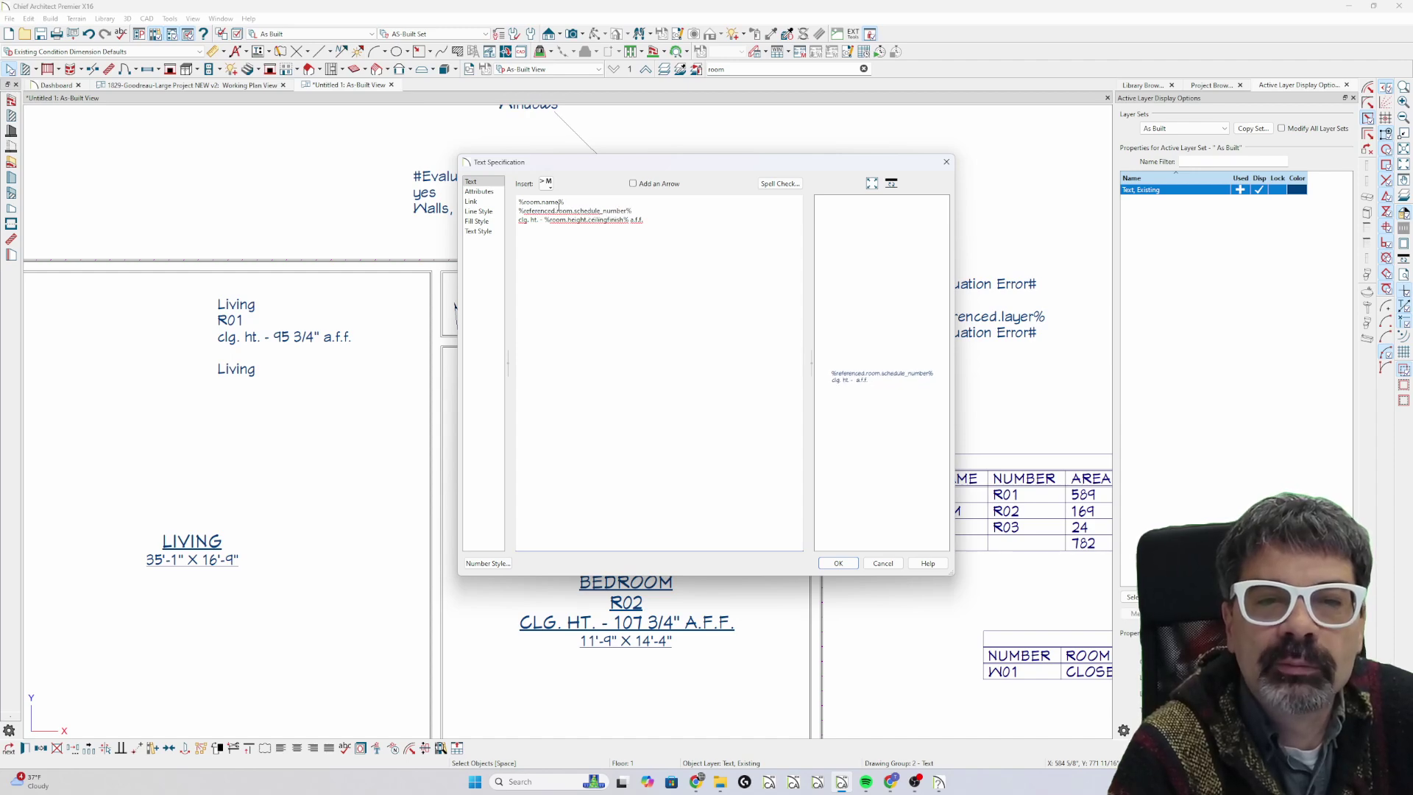
key("Escape")
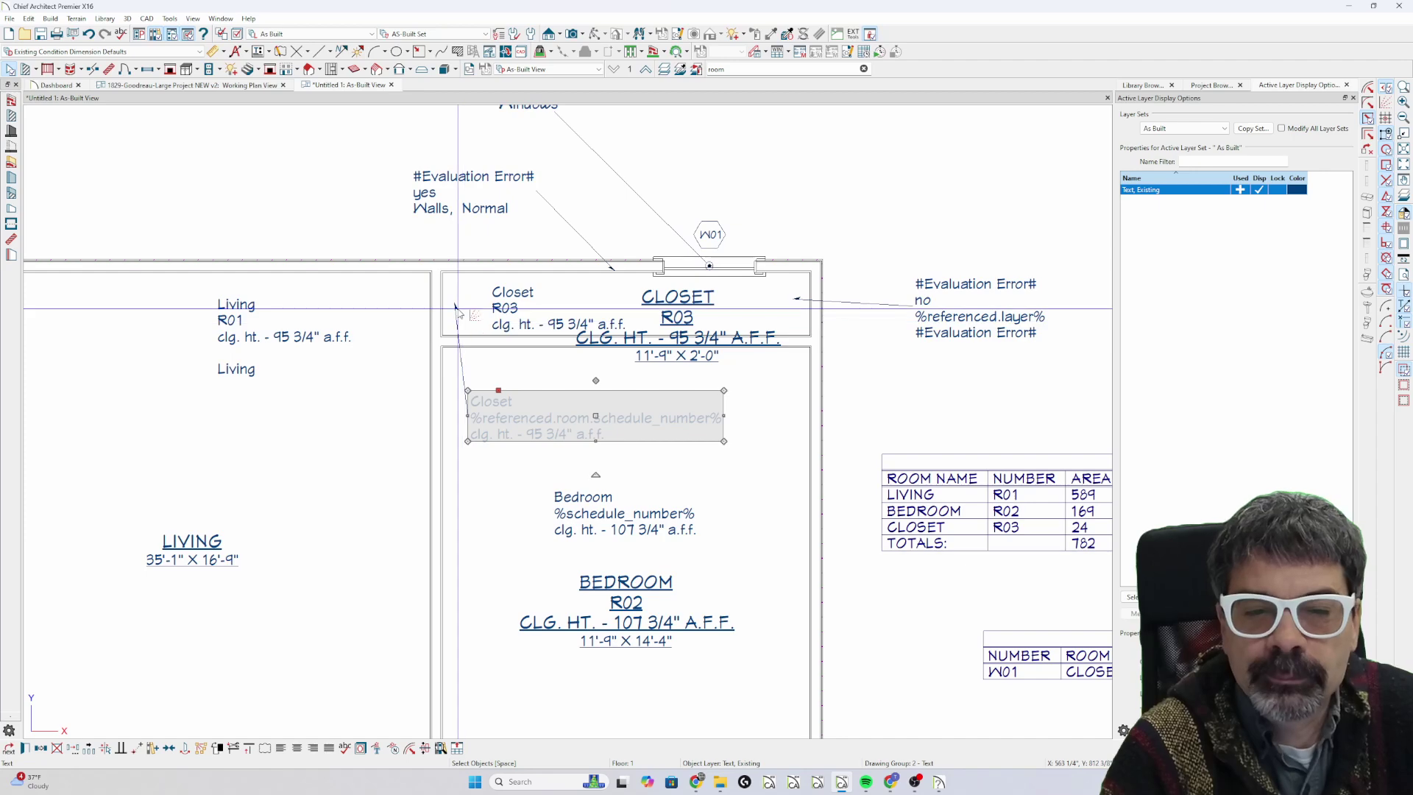
left_click(966, 329)
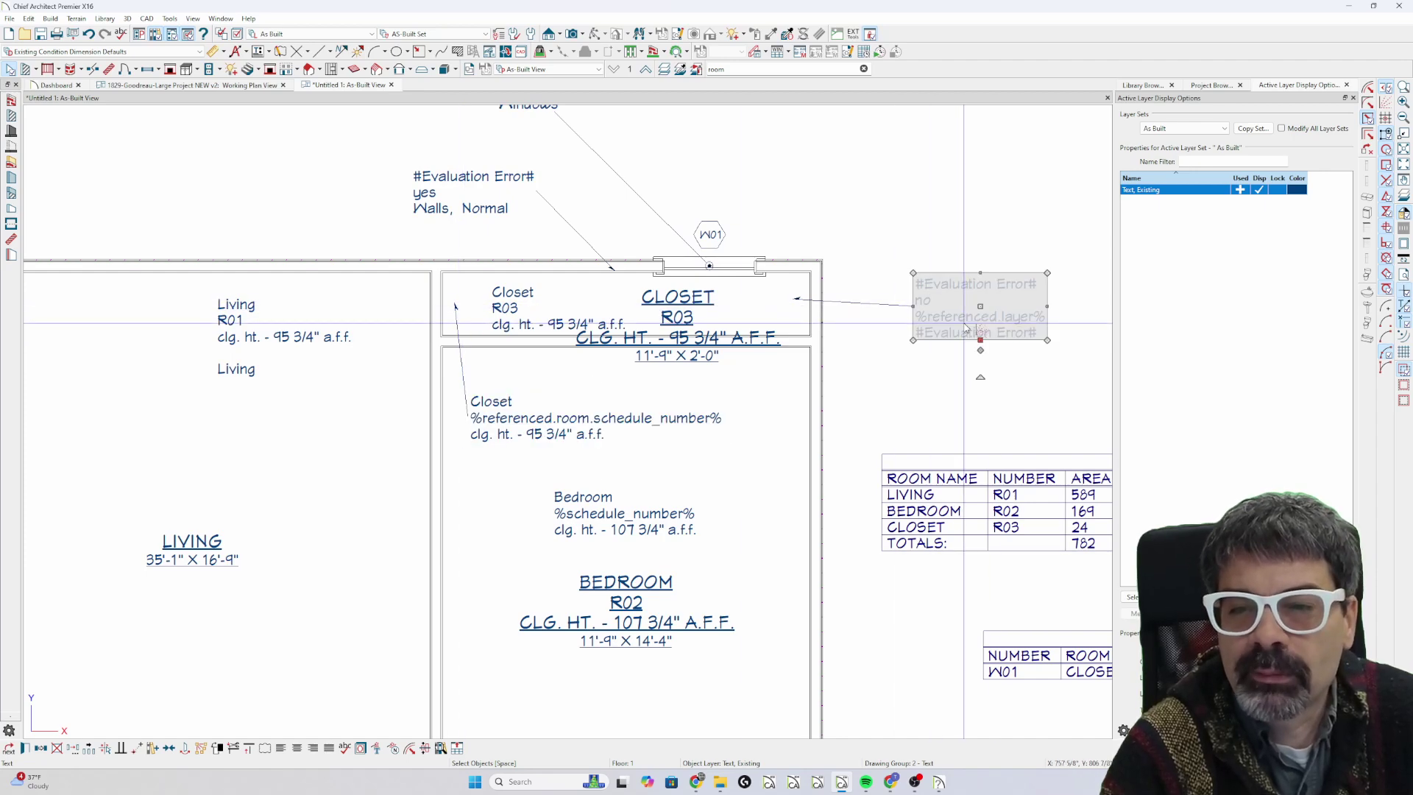
double_click(505, 404)
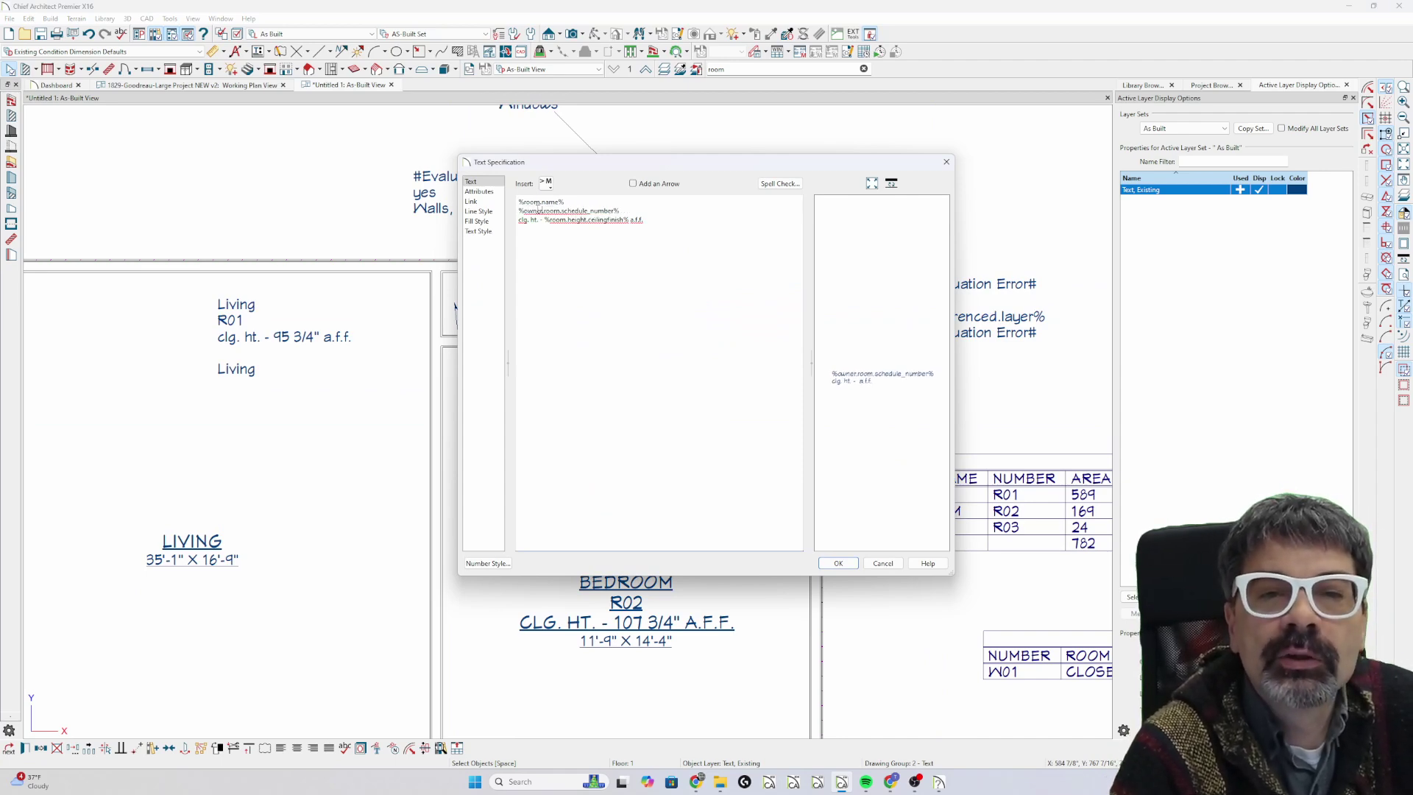
key("Escape")
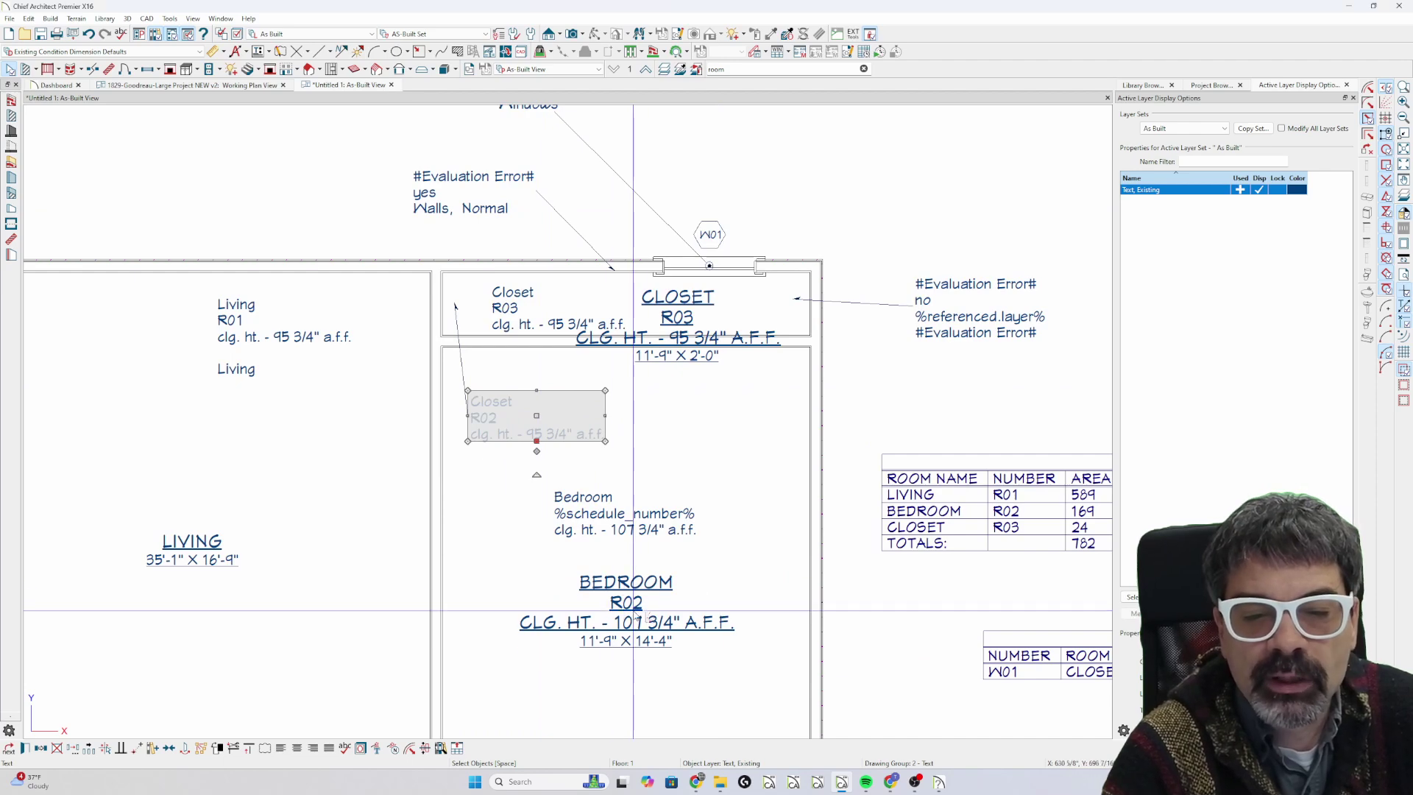
double_click(510, 424)
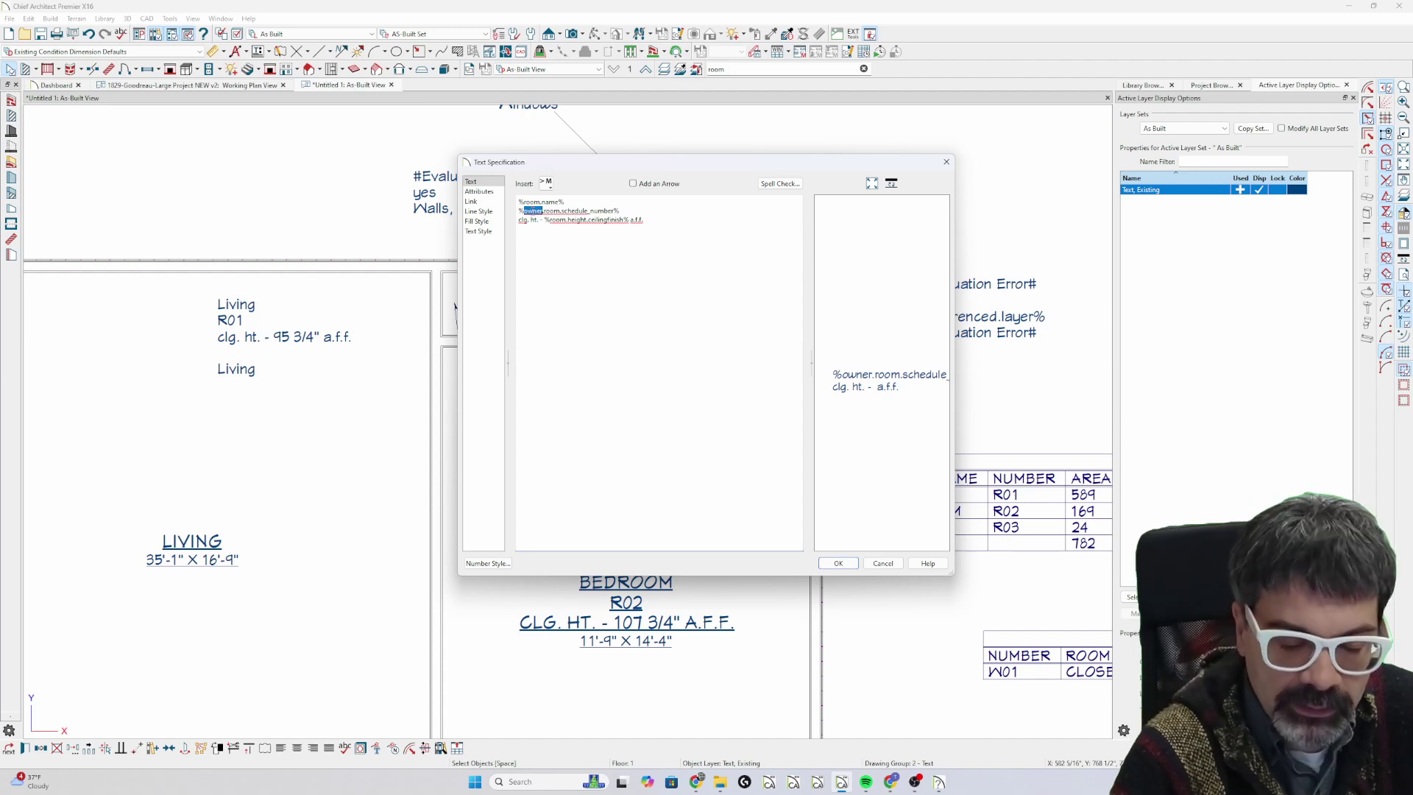
key("Escape")
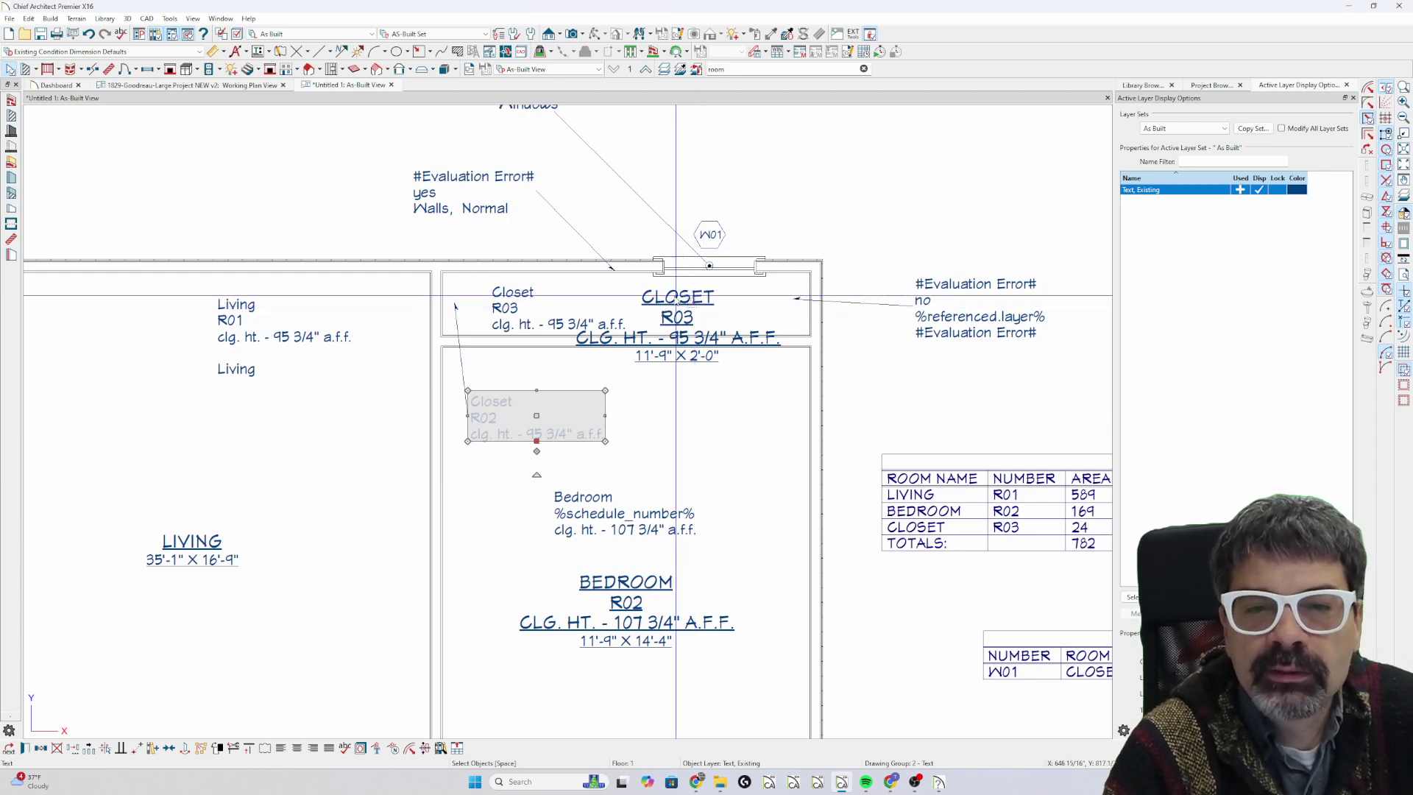
left_click(532, 34)
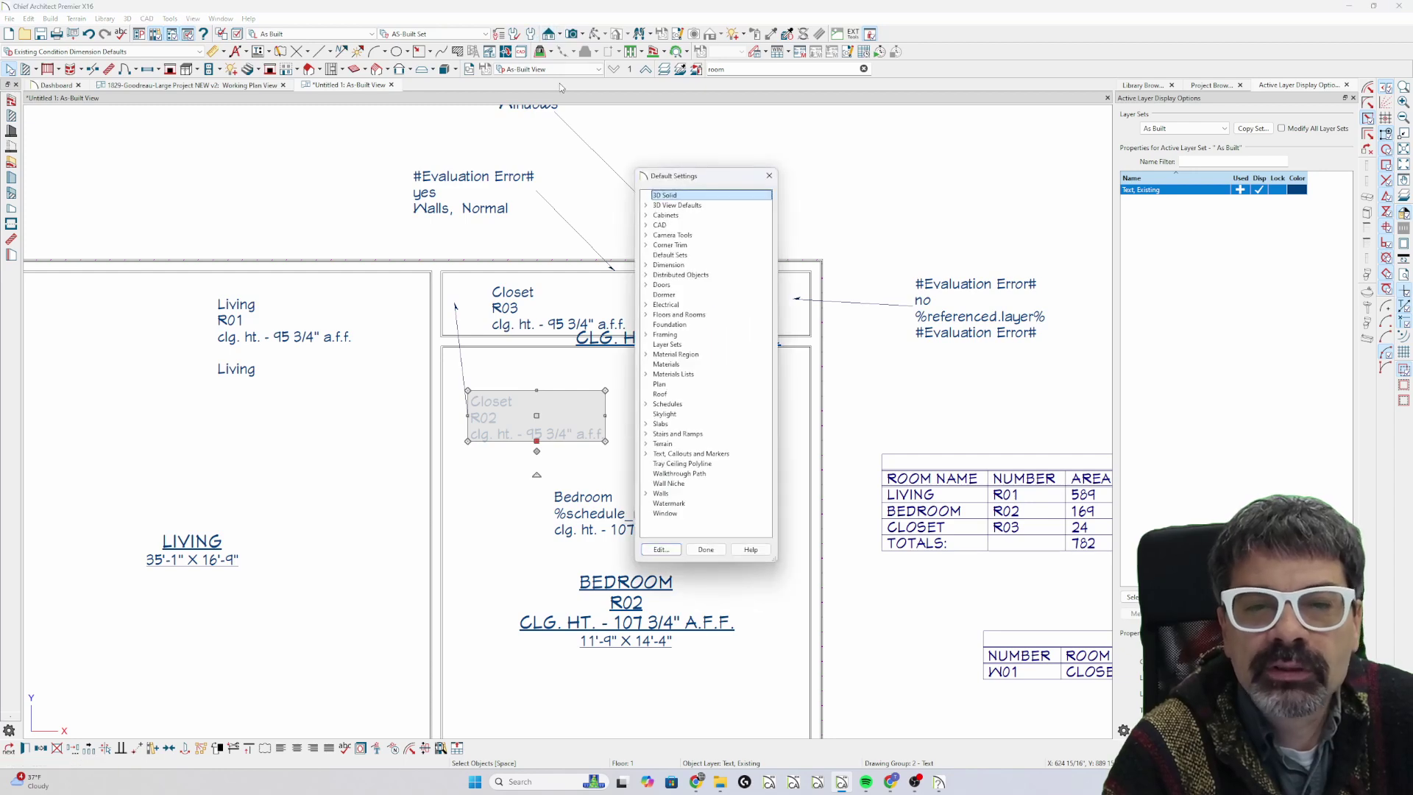
left_click(647, 315)
double_click(681, 356)
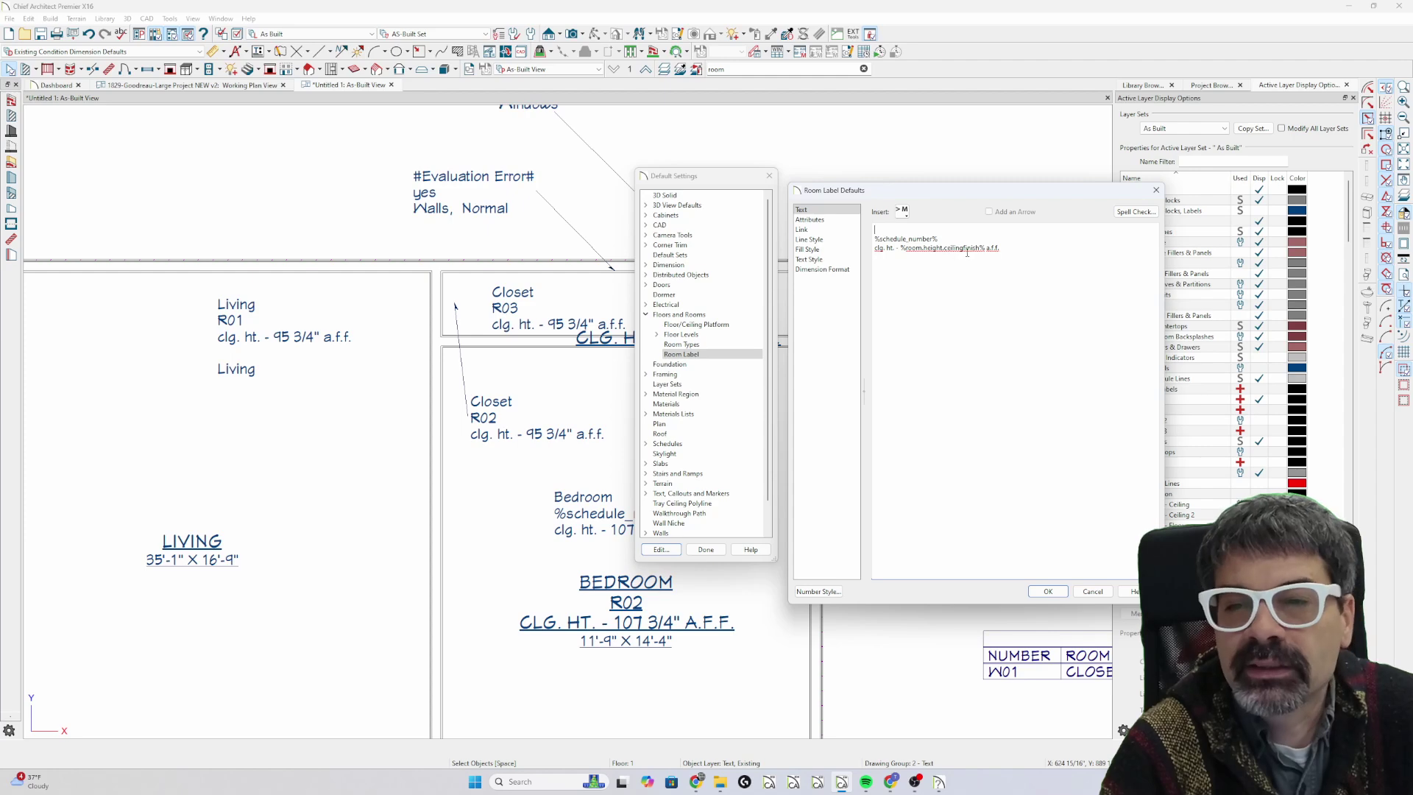
left_click(1045, 591)
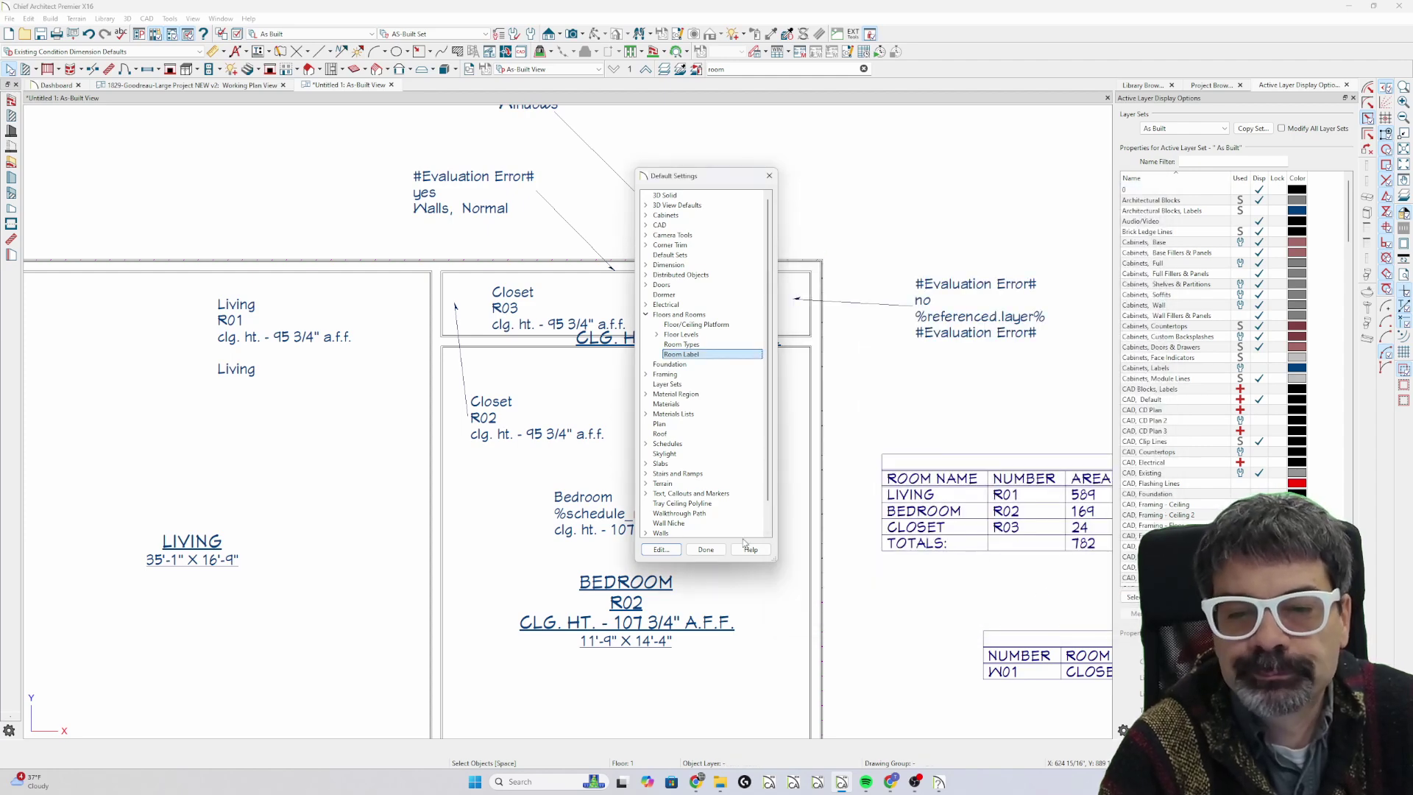
left_click(707, 552)
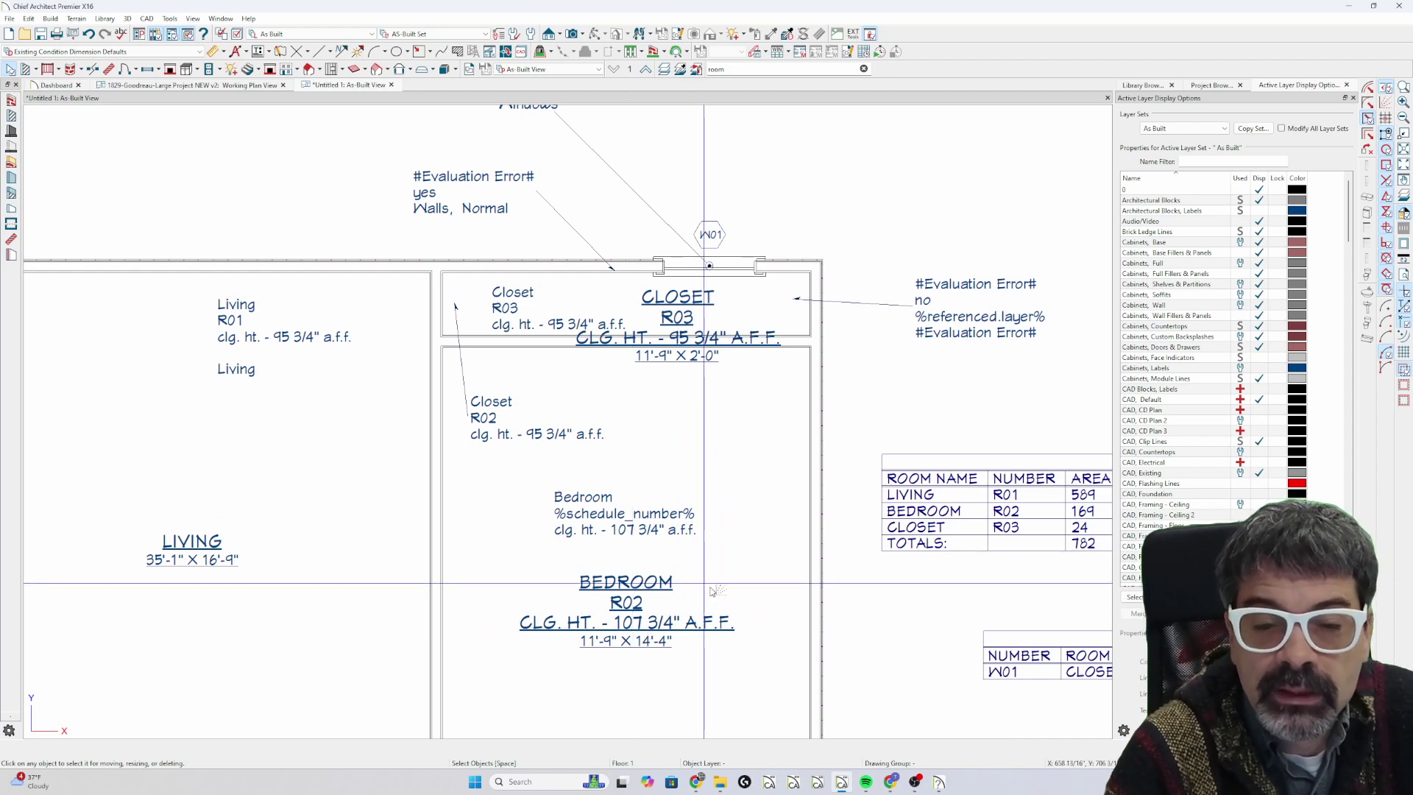
left_click(758, 653)
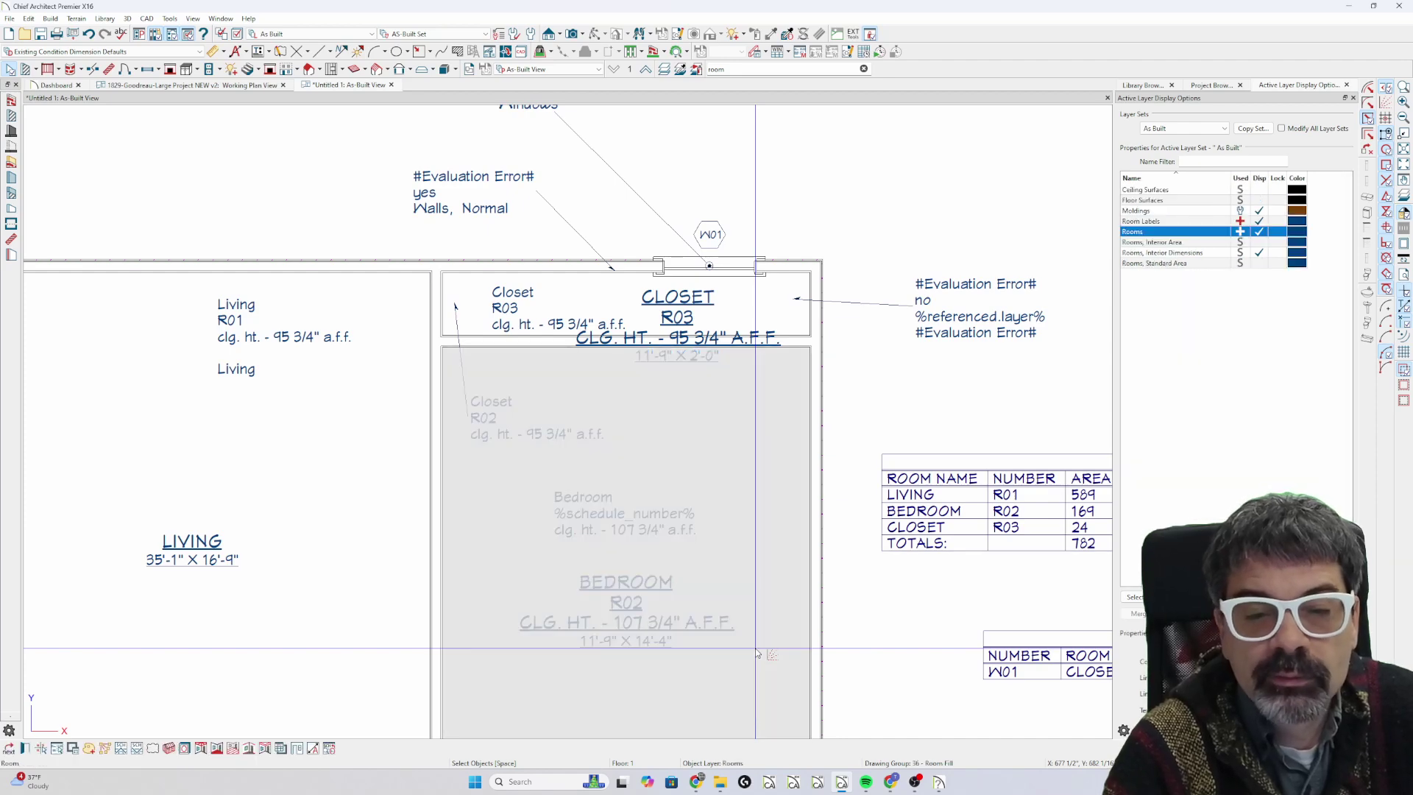
double_click(758, 653)
left_click(363, 155)
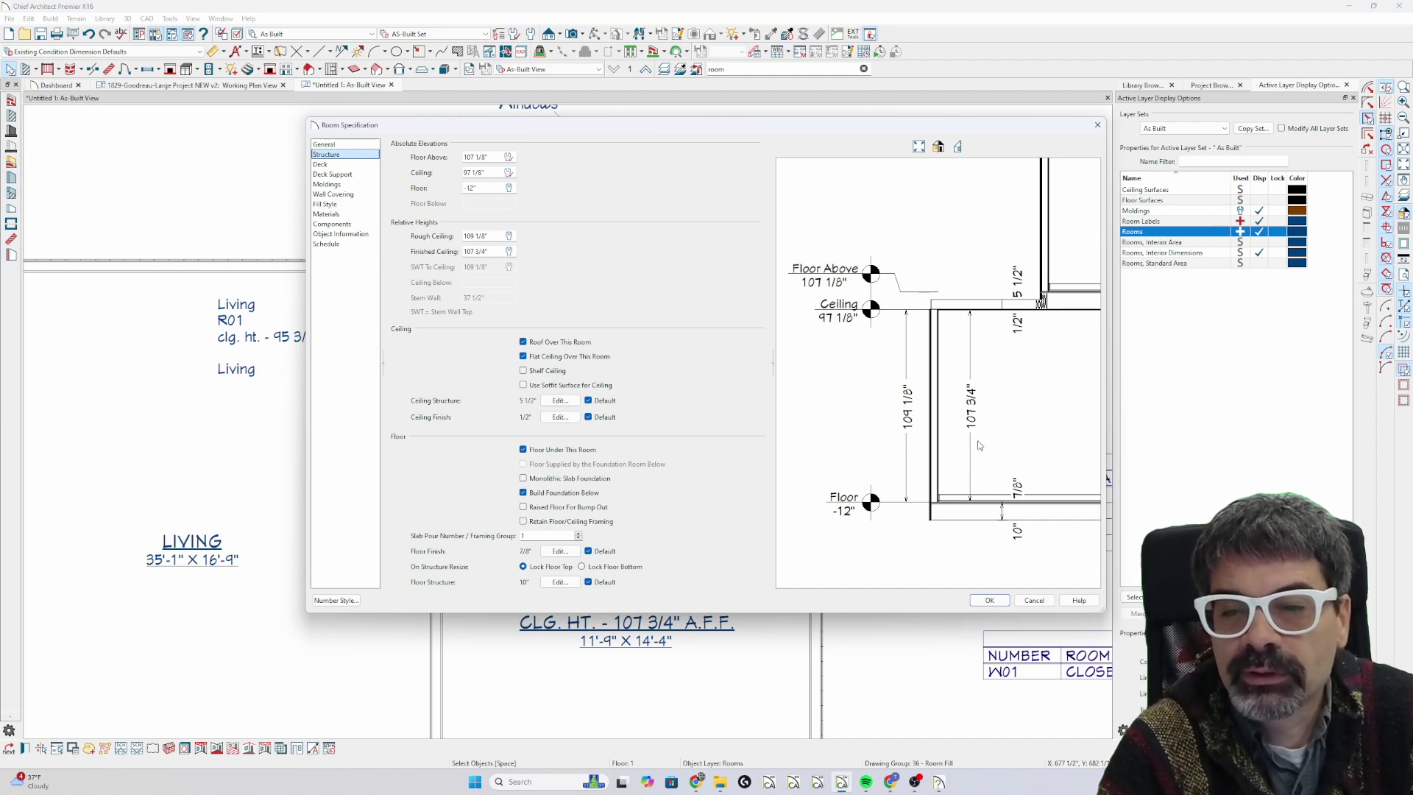
key("Escape")
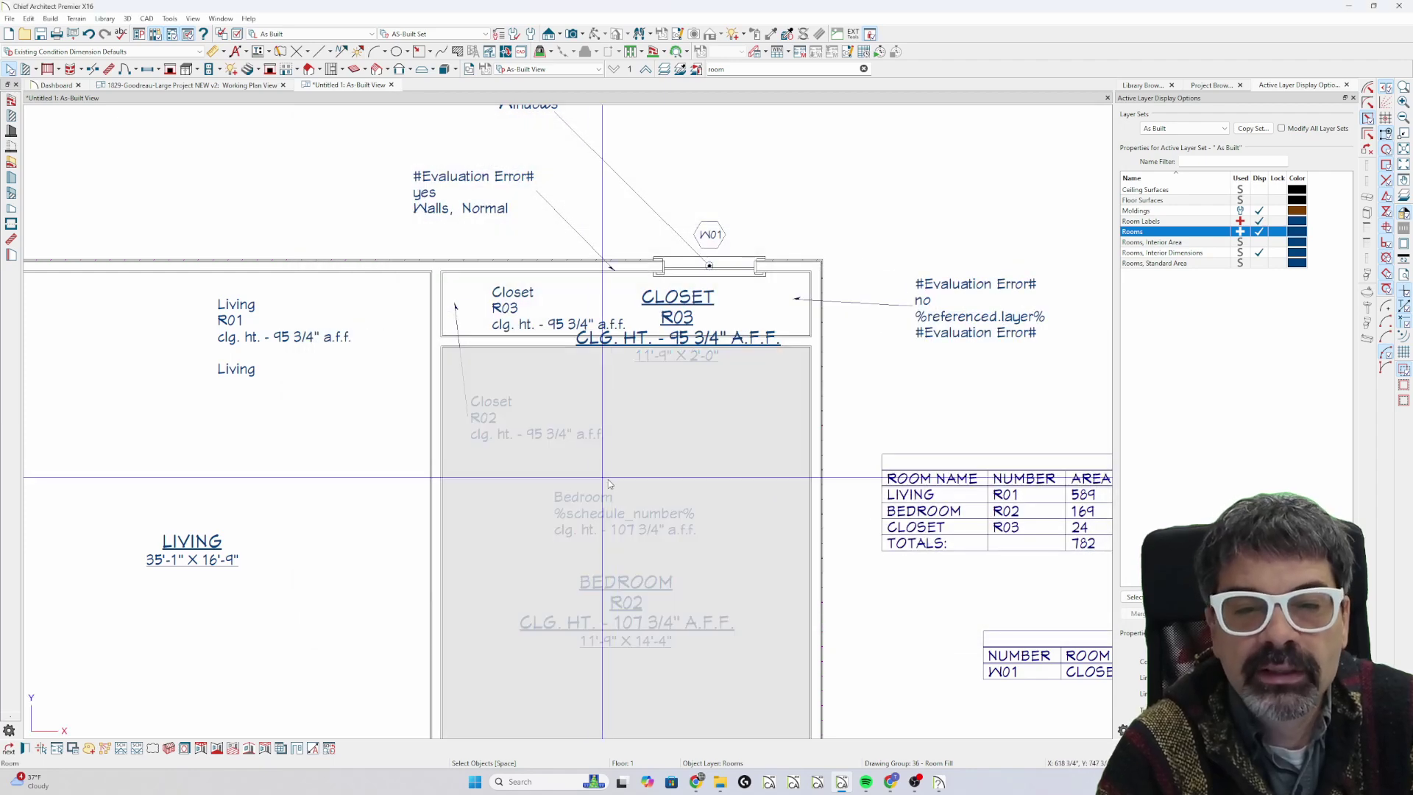
On Floor 2, review the right-hand Family room's ceiling heights in its specification
key("Page_Up")
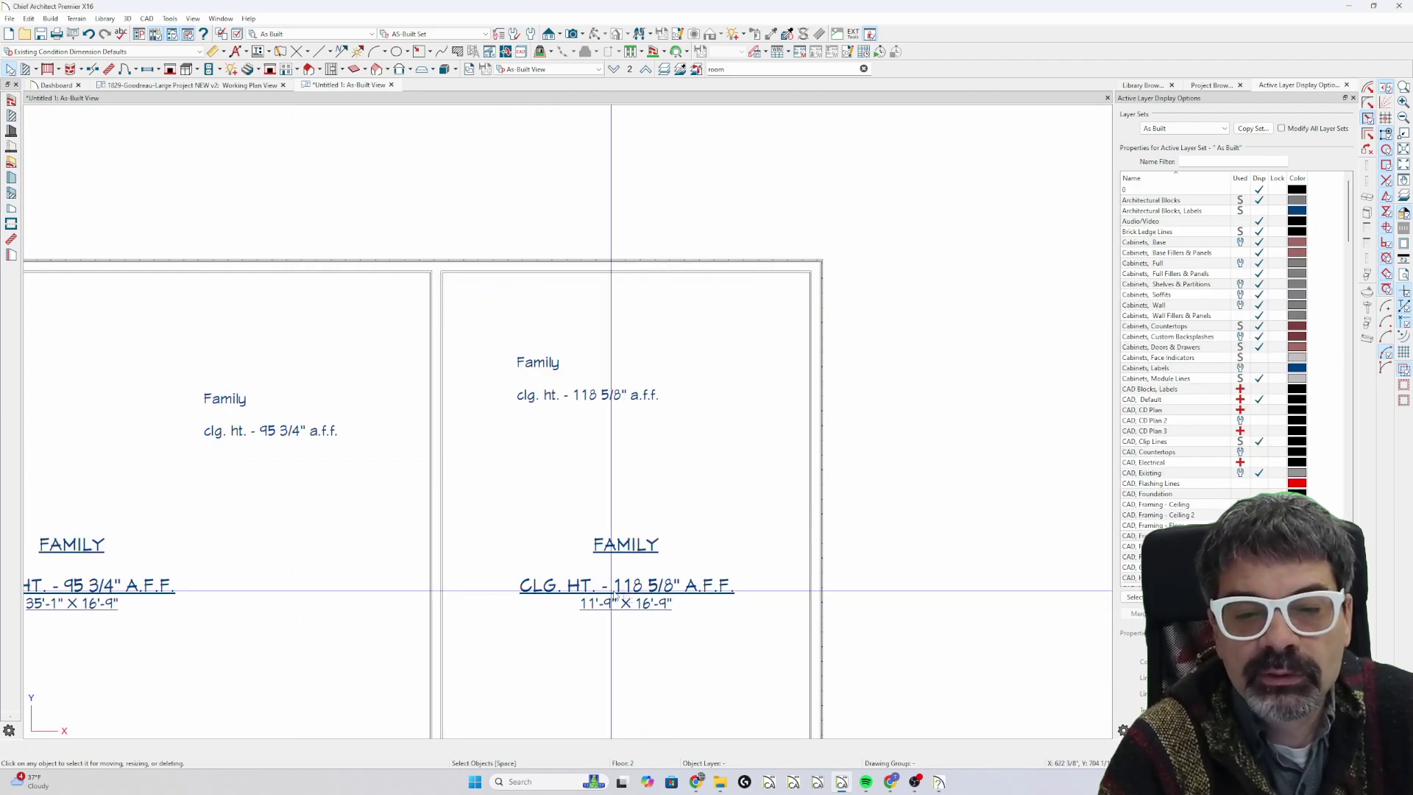
left_click(721, 495)
double_click(499, 280)
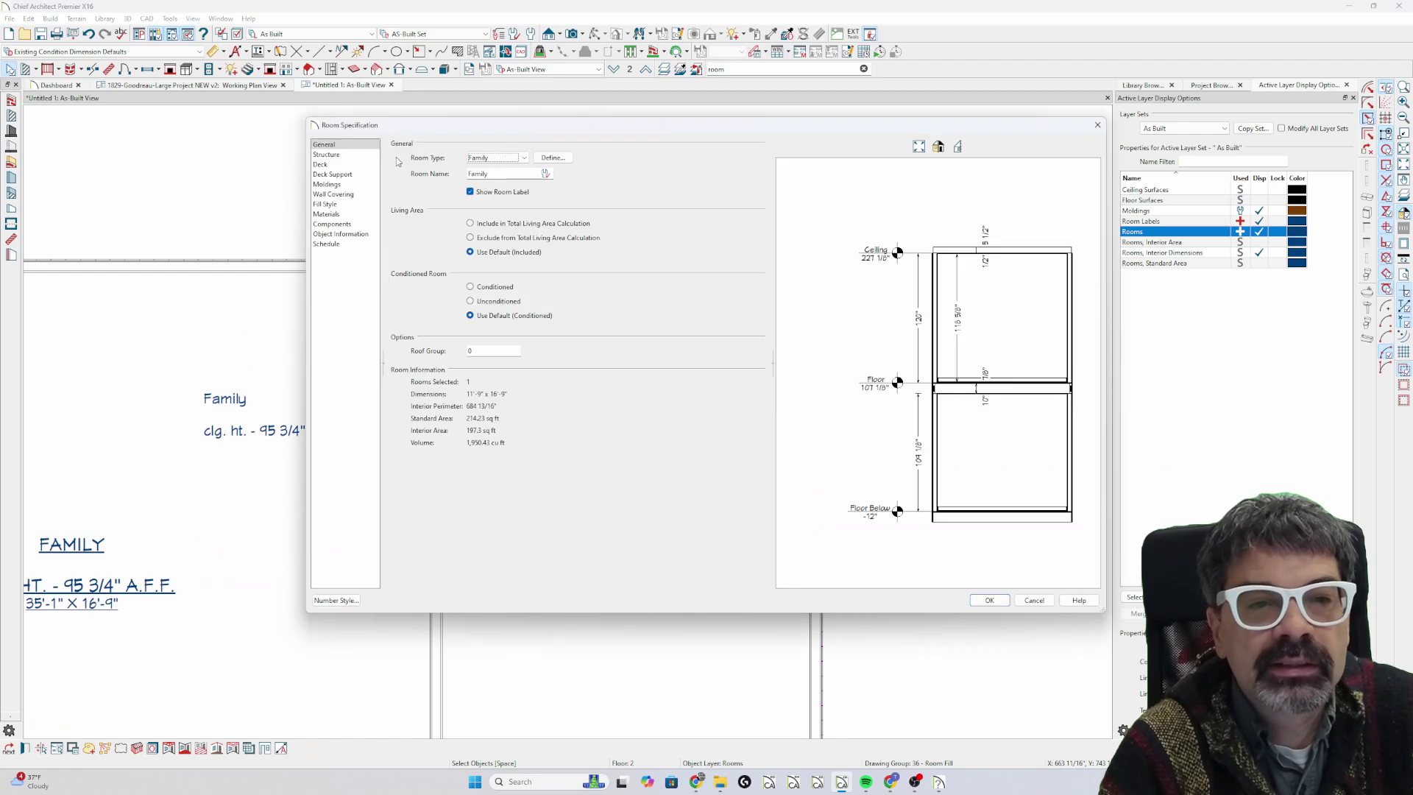
left_click(371, 155)
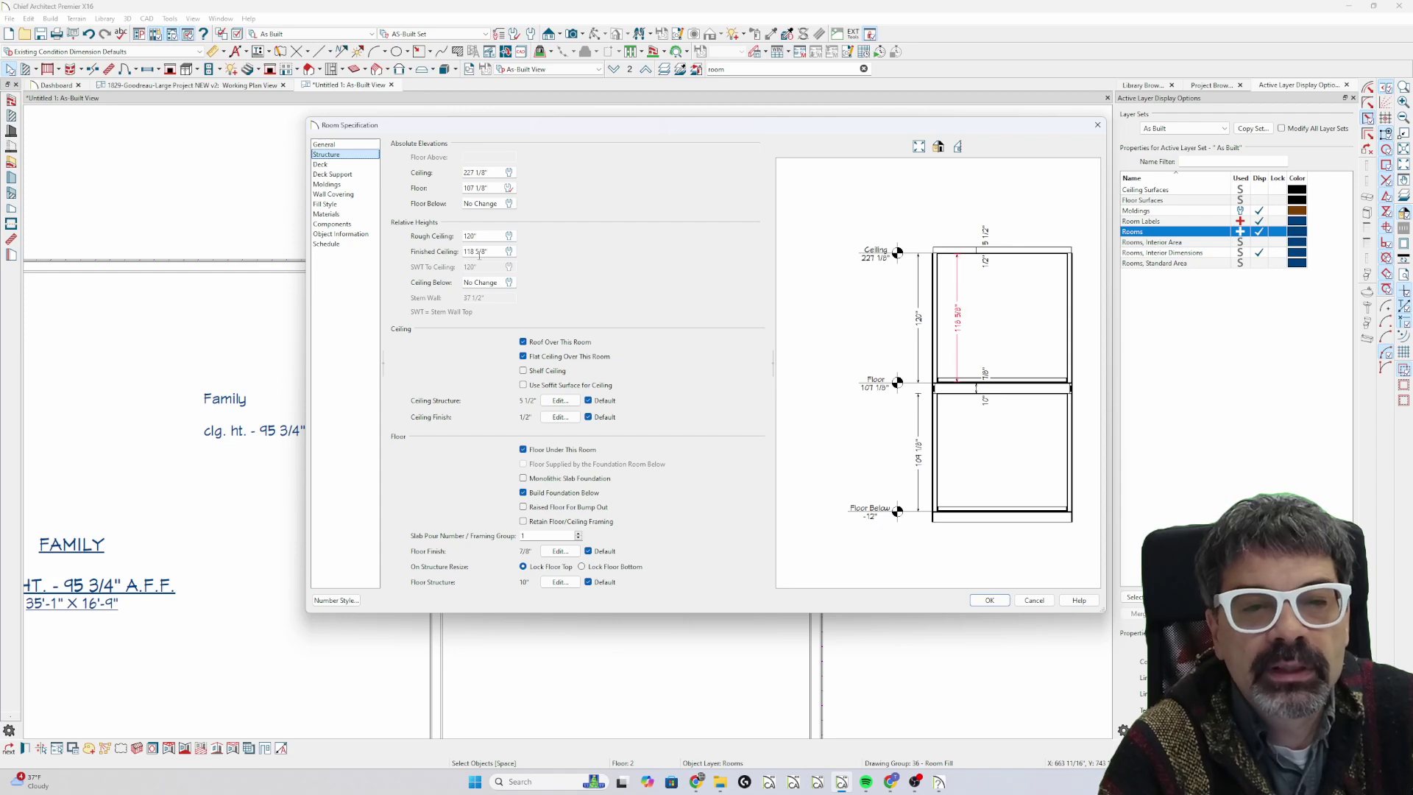
key("Return")
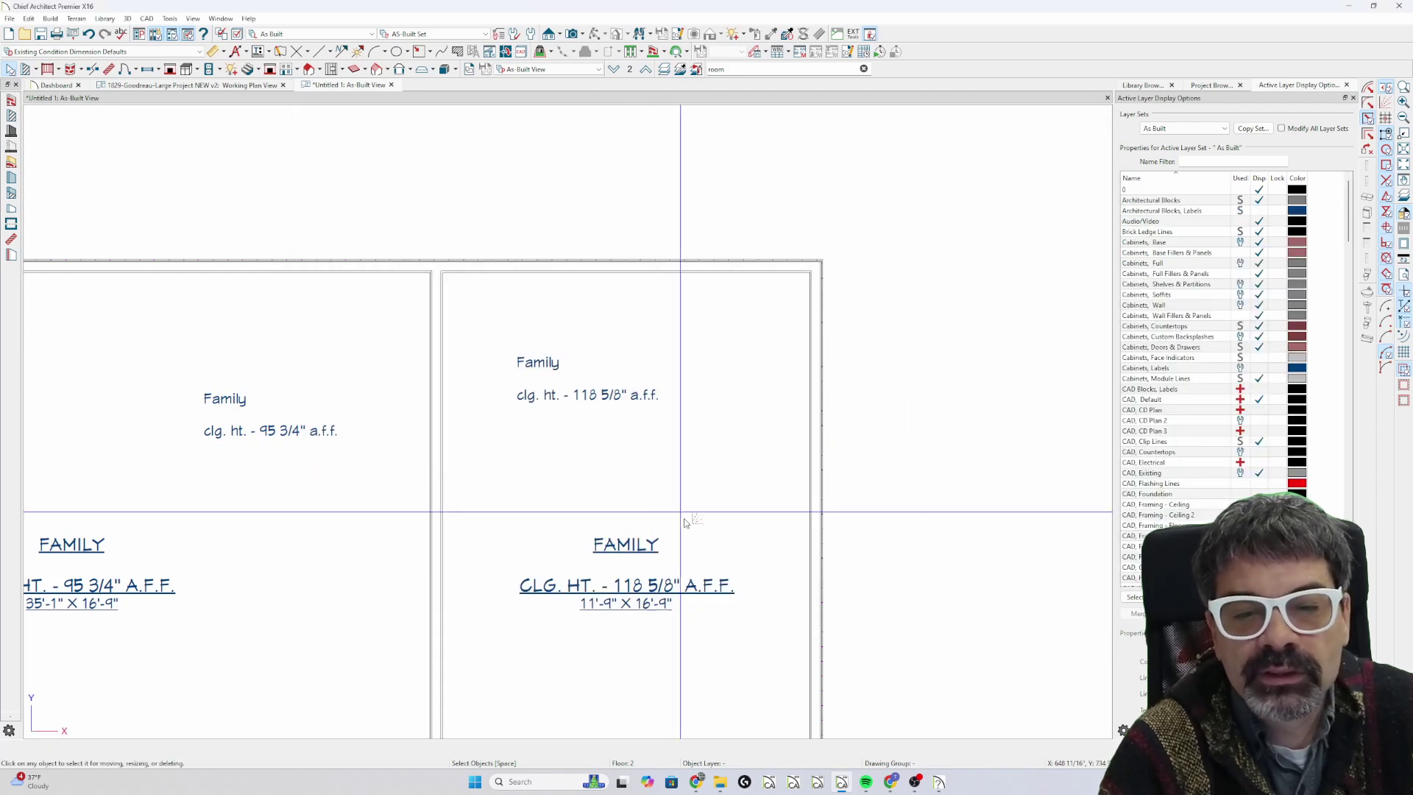
Recheck the Family room's Structure heights and cancel, then select the Living room and open Default Settings
key("Page_Down")
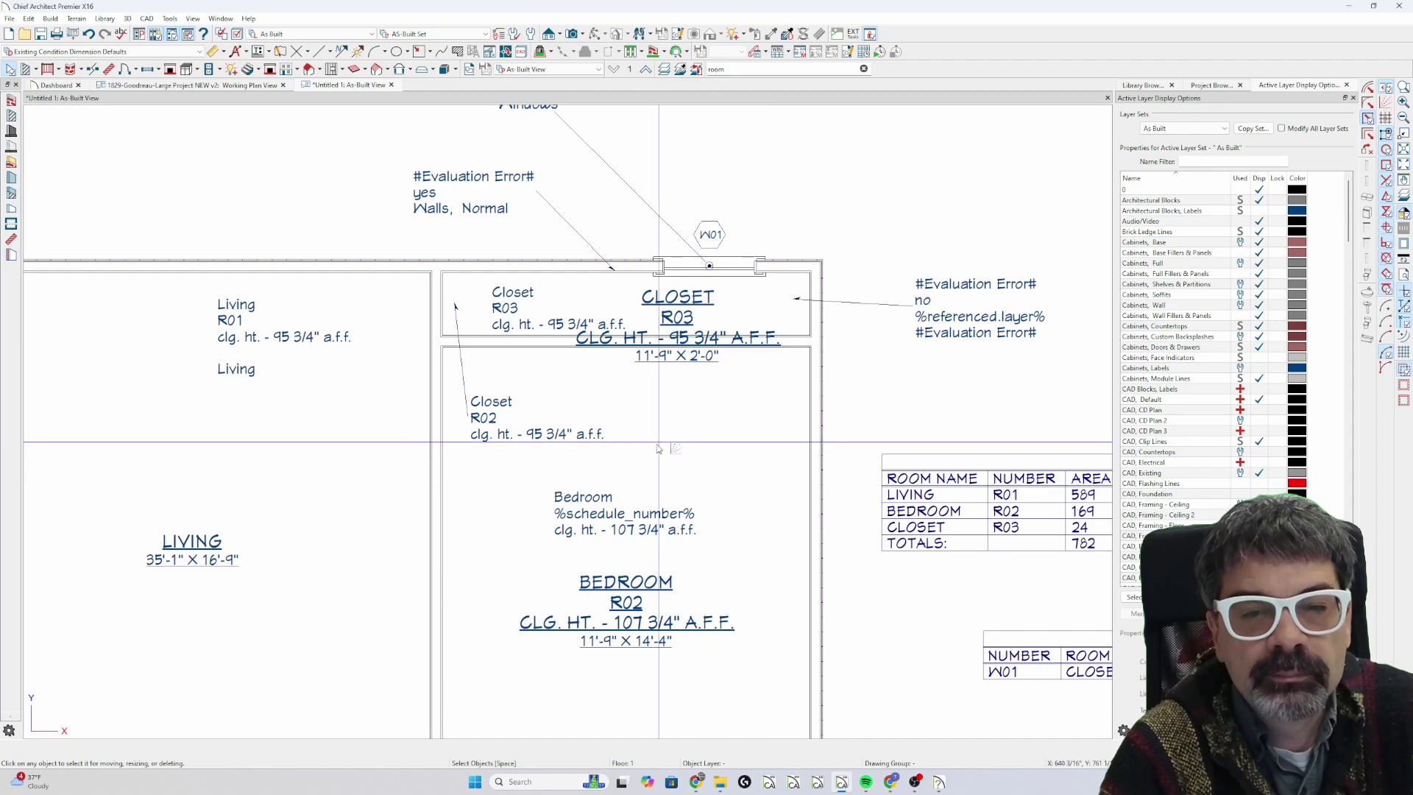
key("Page_Up")
left_click(741, 465)
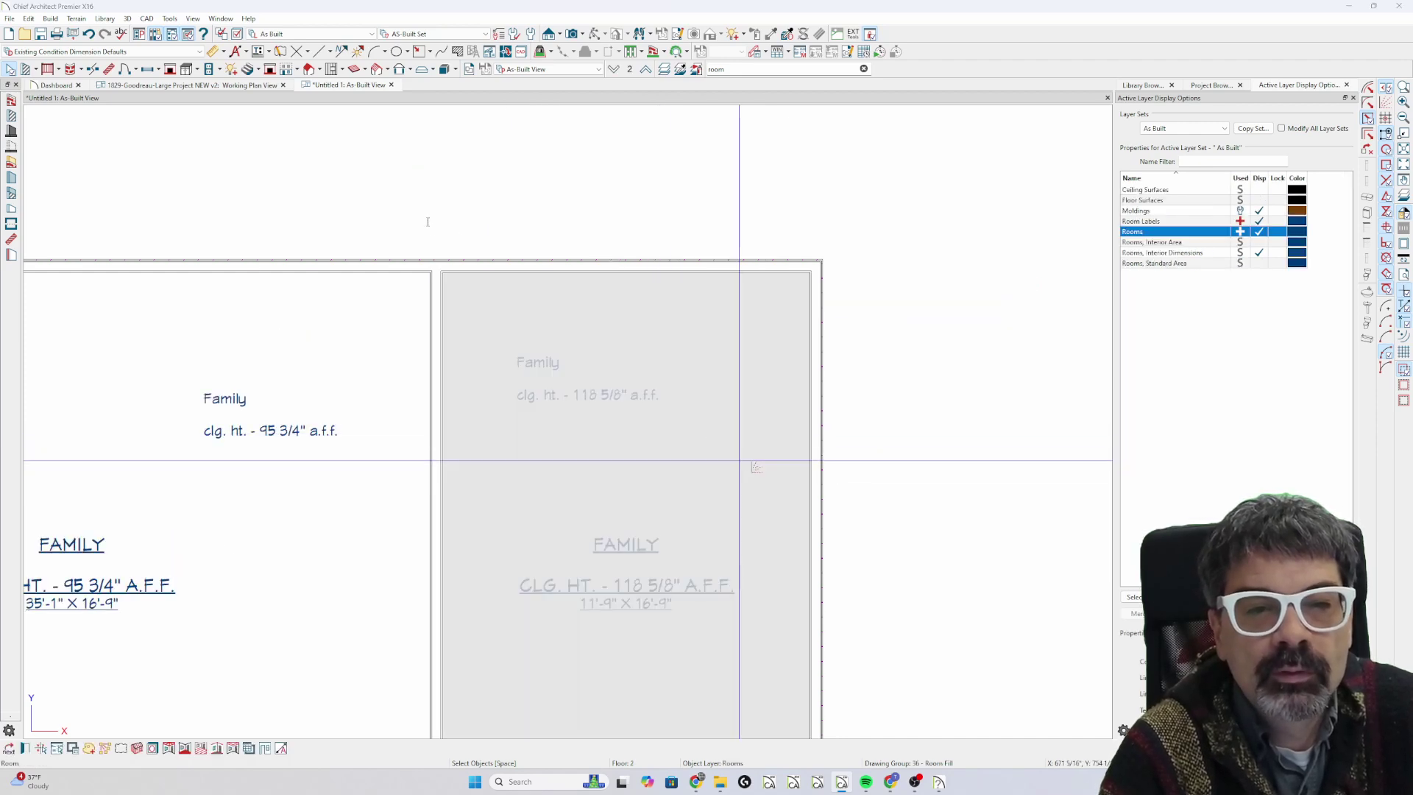
double_click(740, 461)
left_click(346, 156)
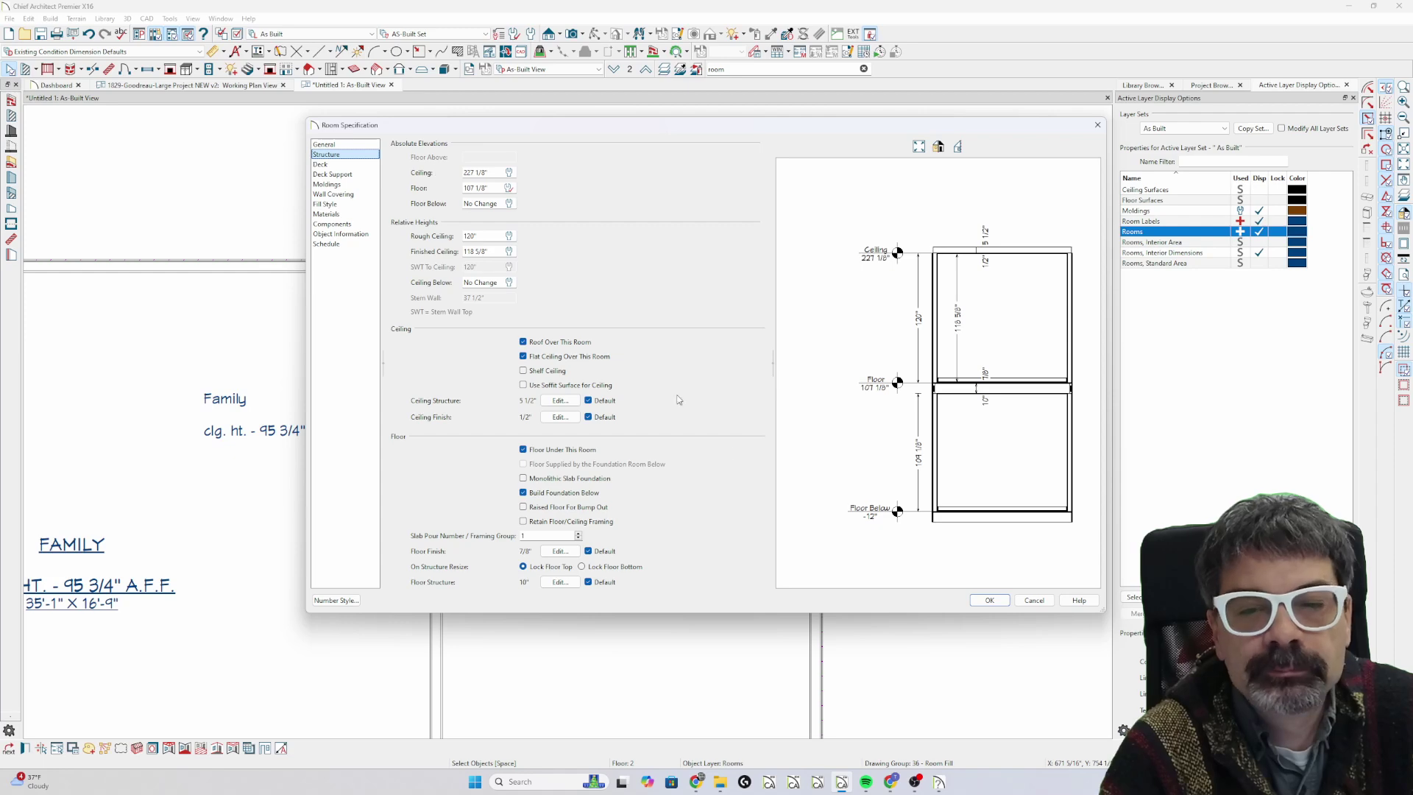
left_click(1025, 600)
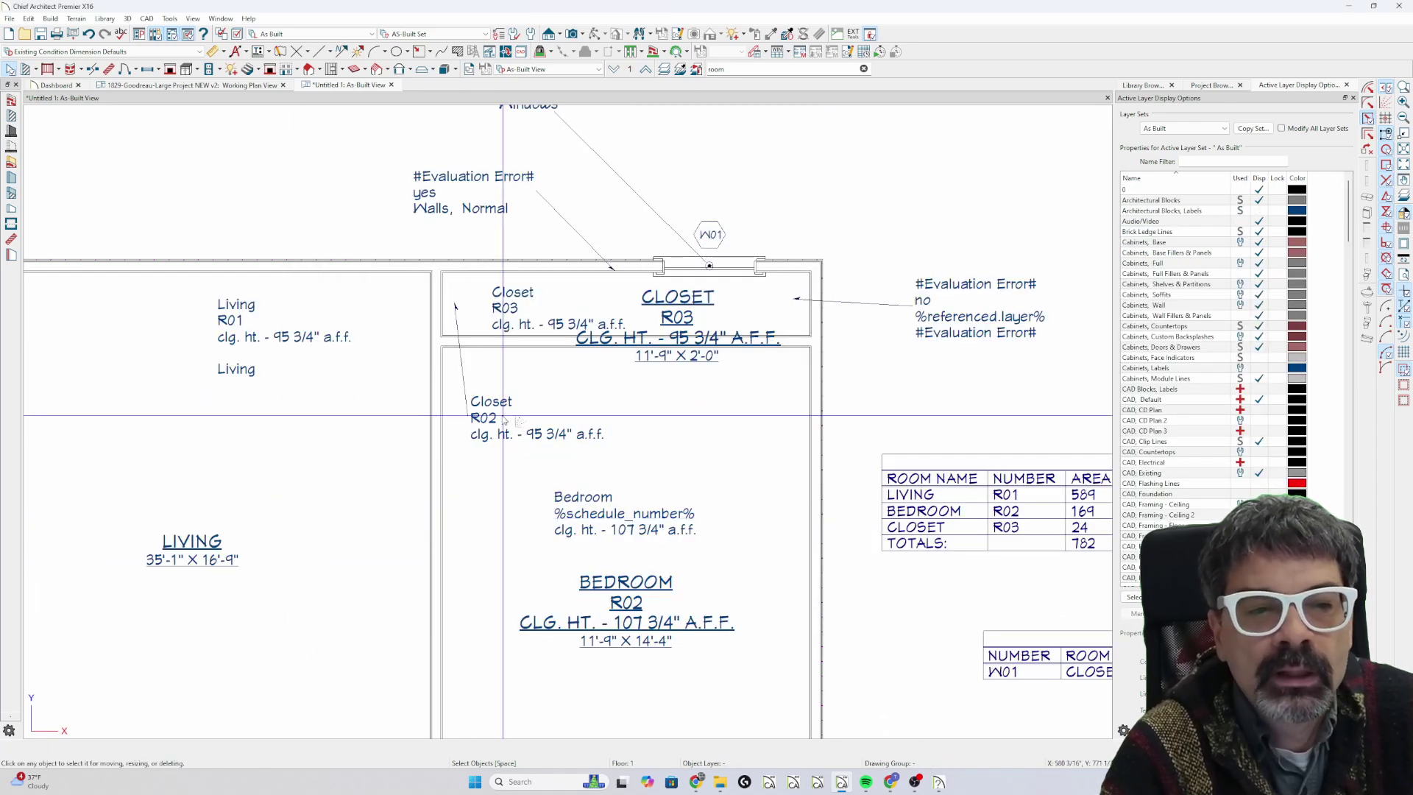
left_click(308, 560)
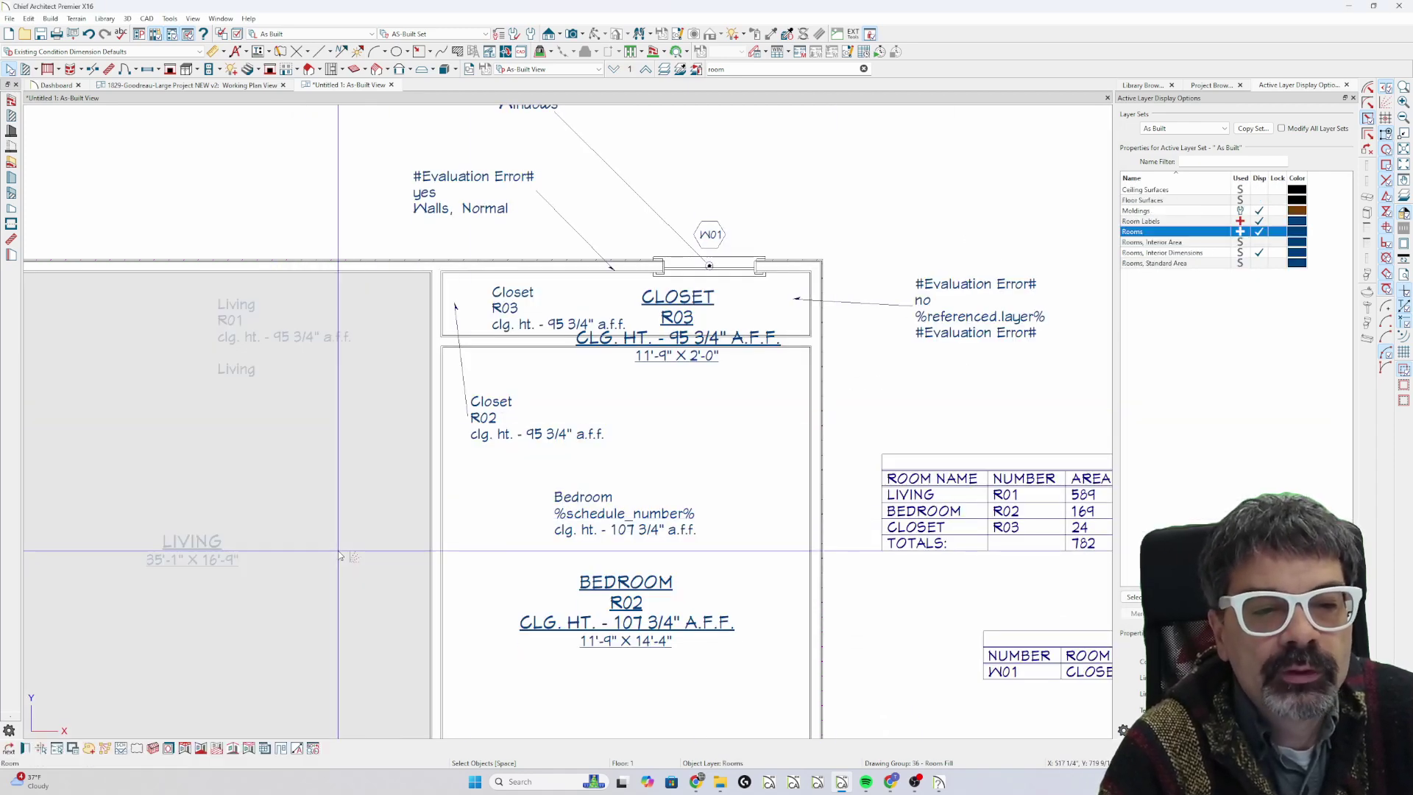
left_click(532, 35)
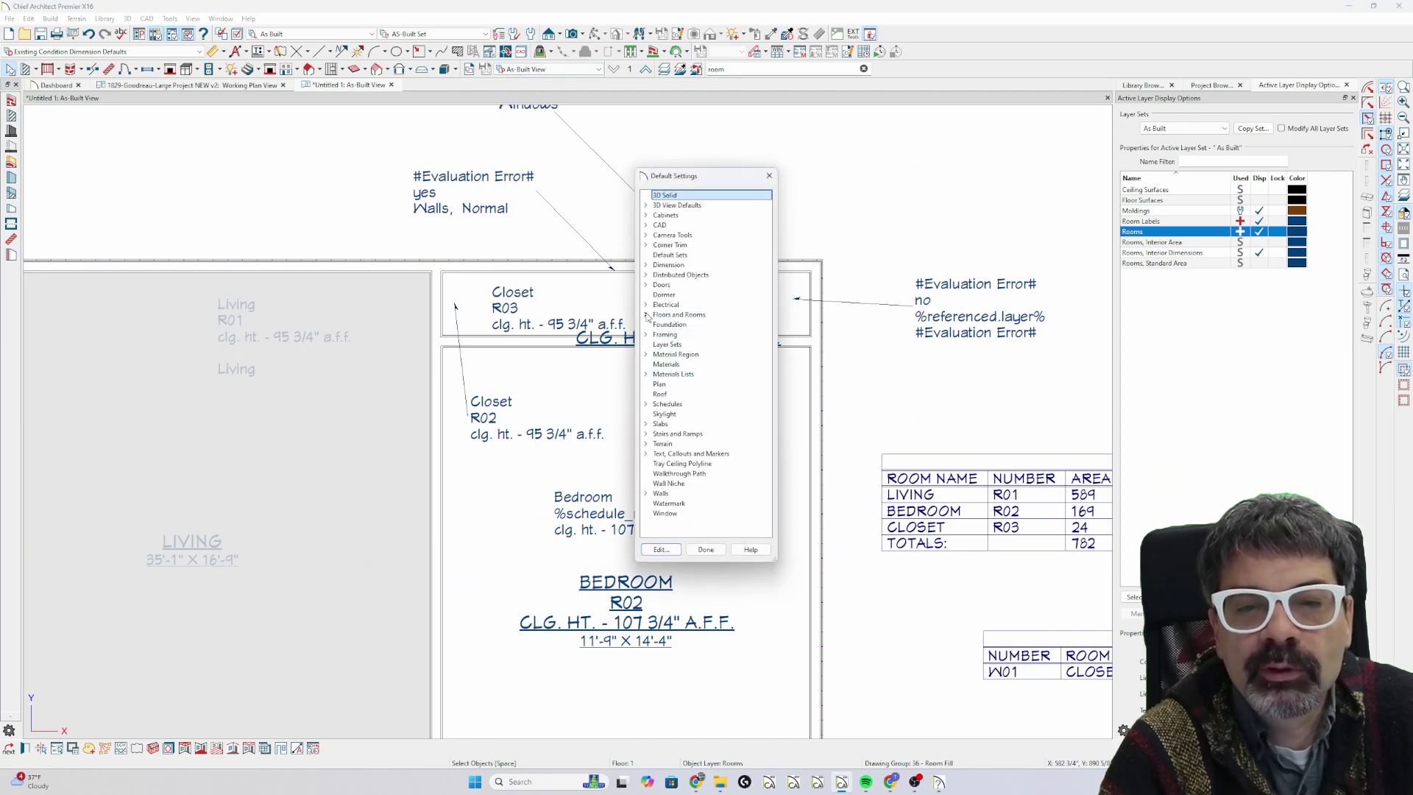
Close Default Settings, review the Living room specification, and drag the LIVING label to the room's centre
key("Escape")
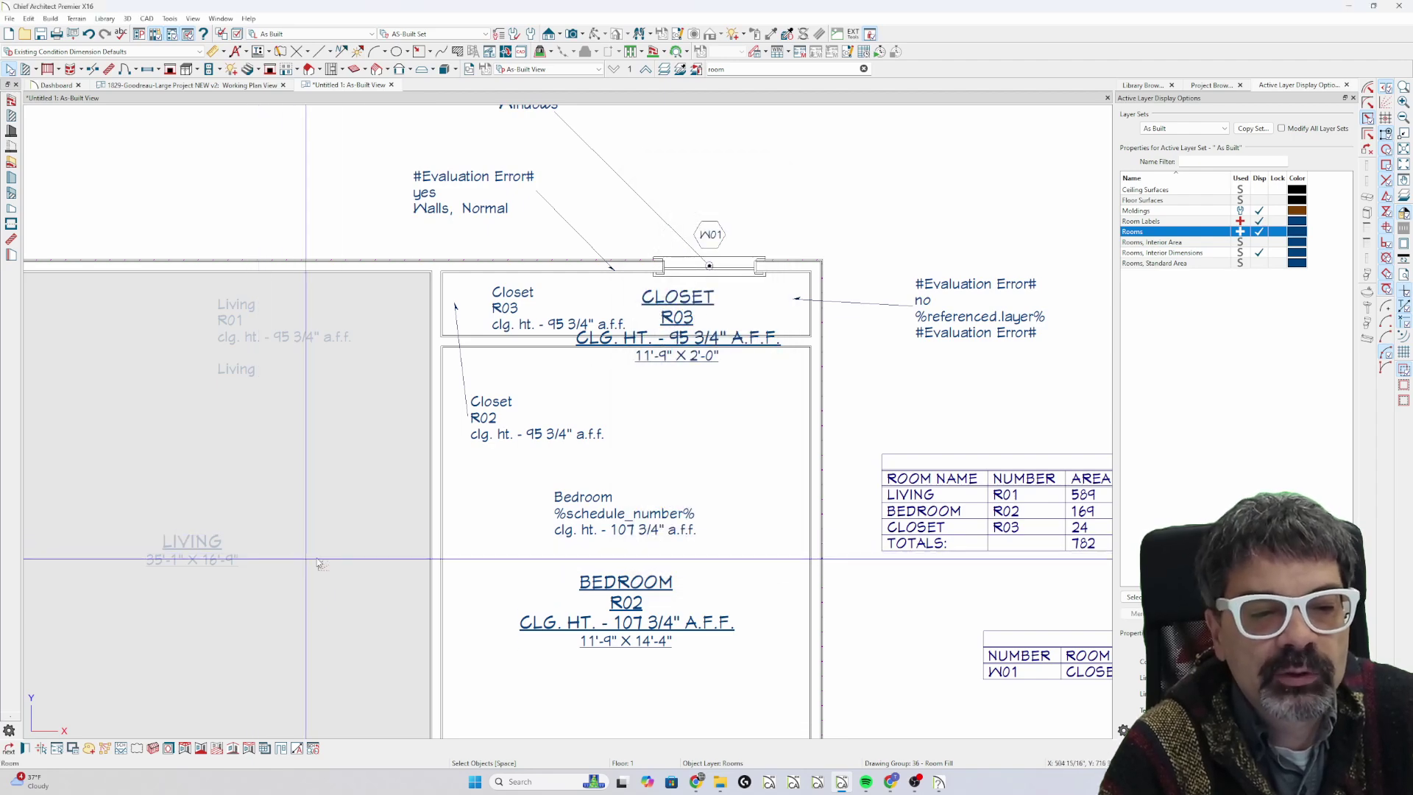
double_click(365, 545)
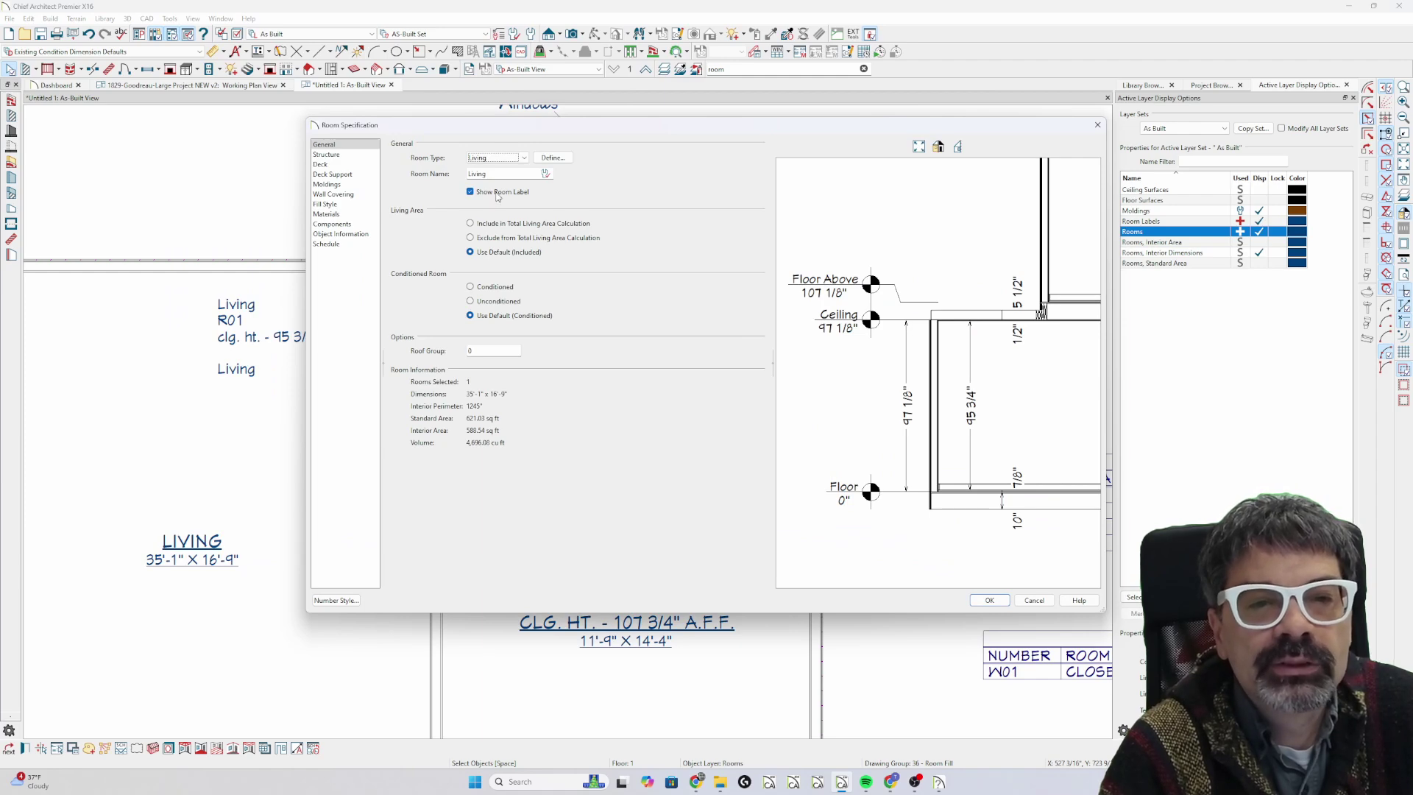
key("Return")
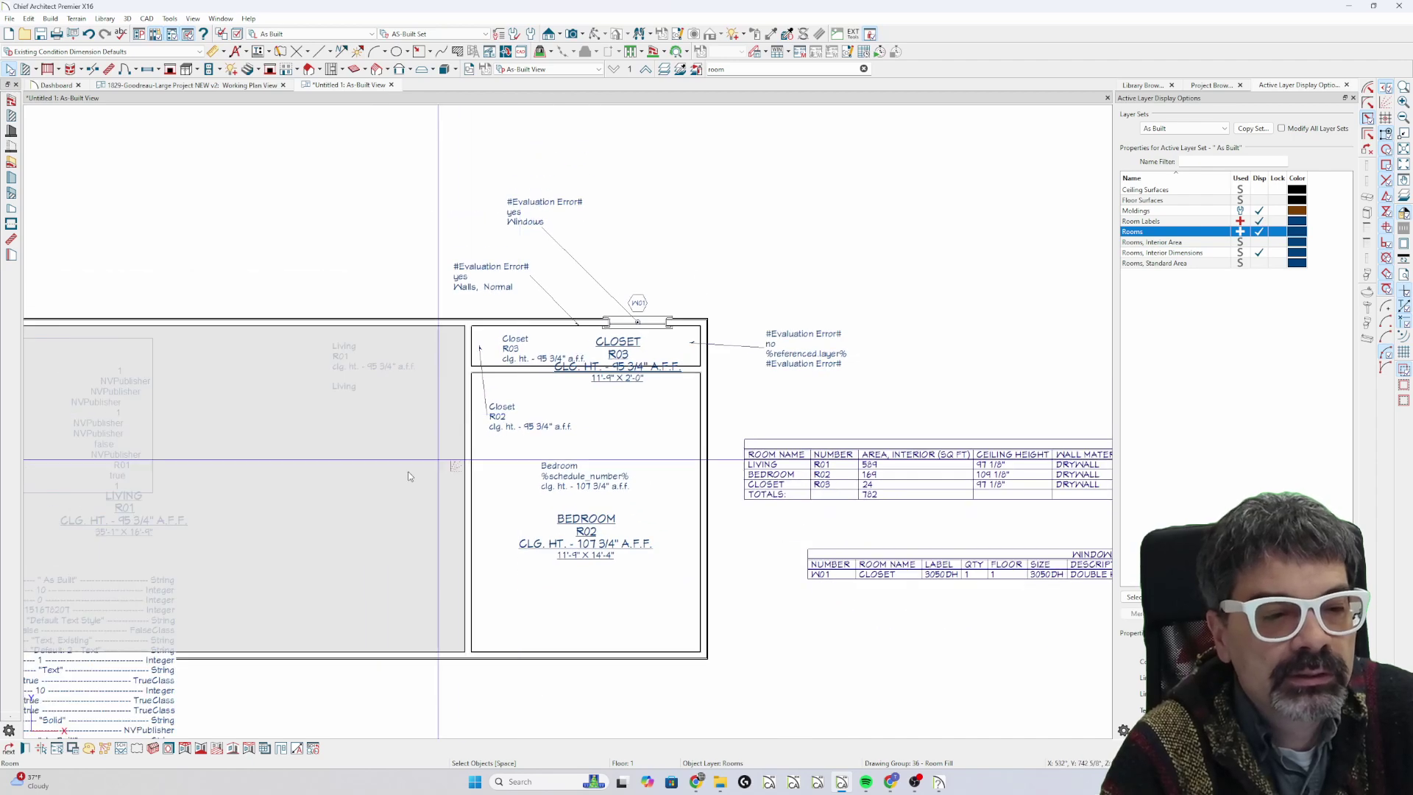
left_click(124, 497)
left_click_drag(124, 497, 333, 508)
key("Escape")
scroll(330, 515, "up", 3)
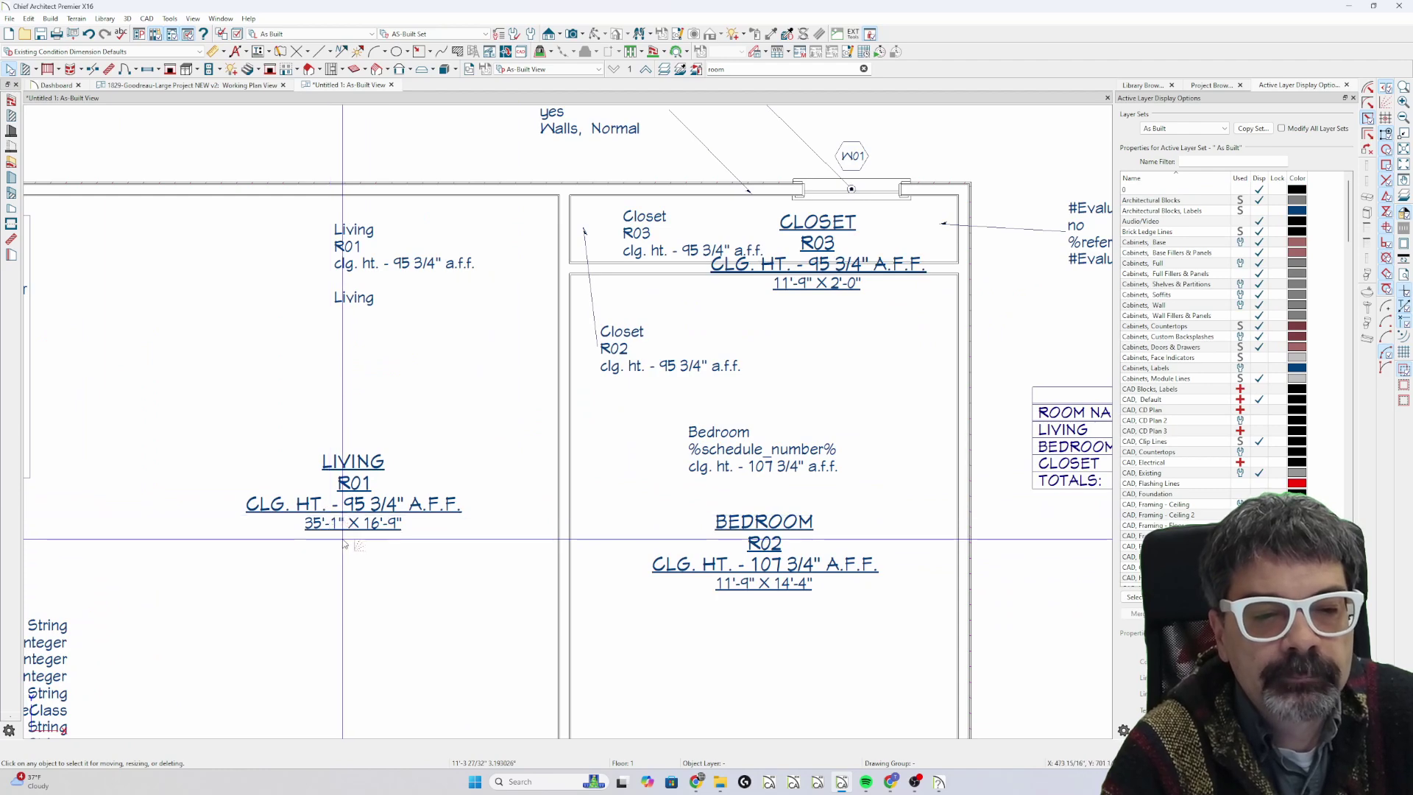
scroll(344, 545, "down", 2)
Drag the CLOSET R03 label into the bedroom and pull an arrow leader from it up into the closet
left_click(372, 538)
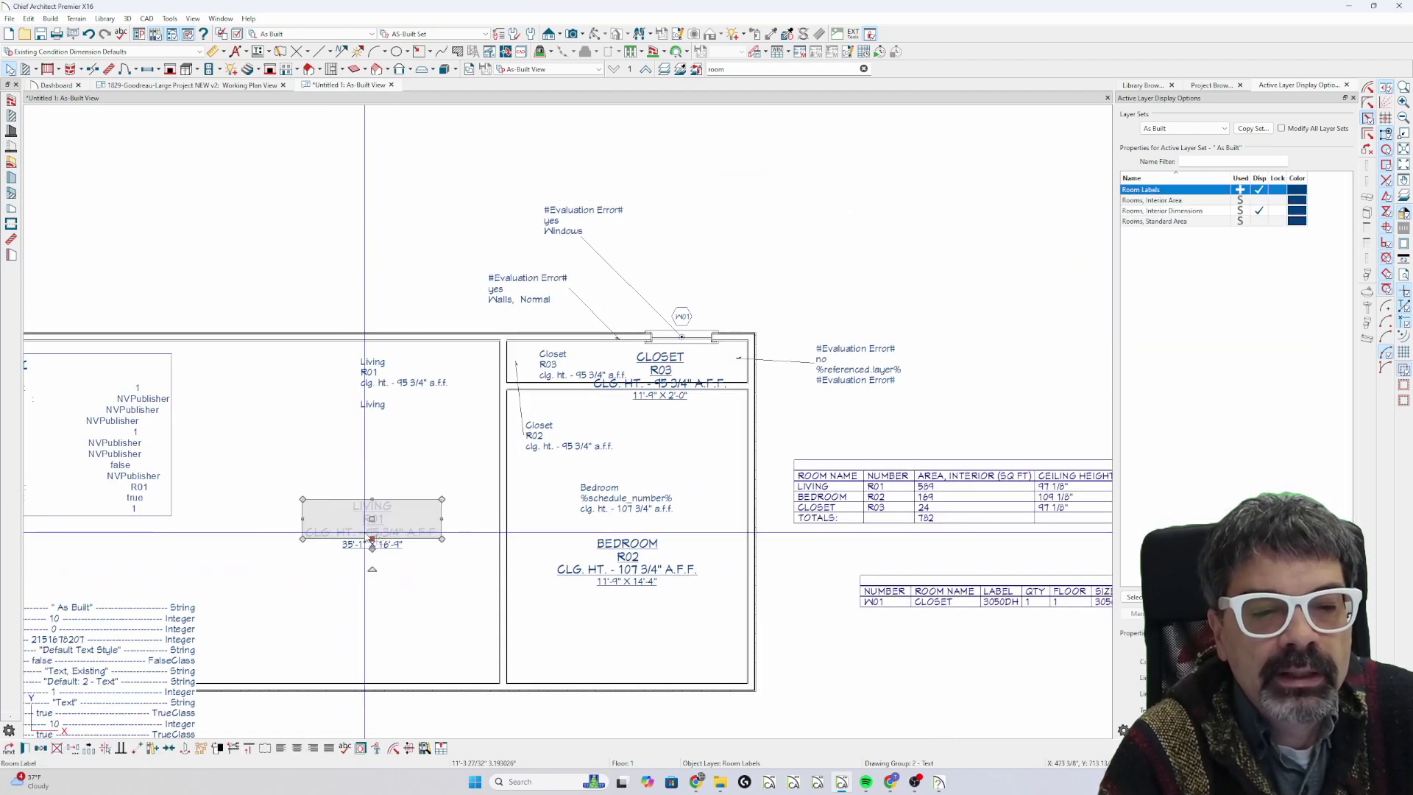
scroll(373, 534, "up", 2)
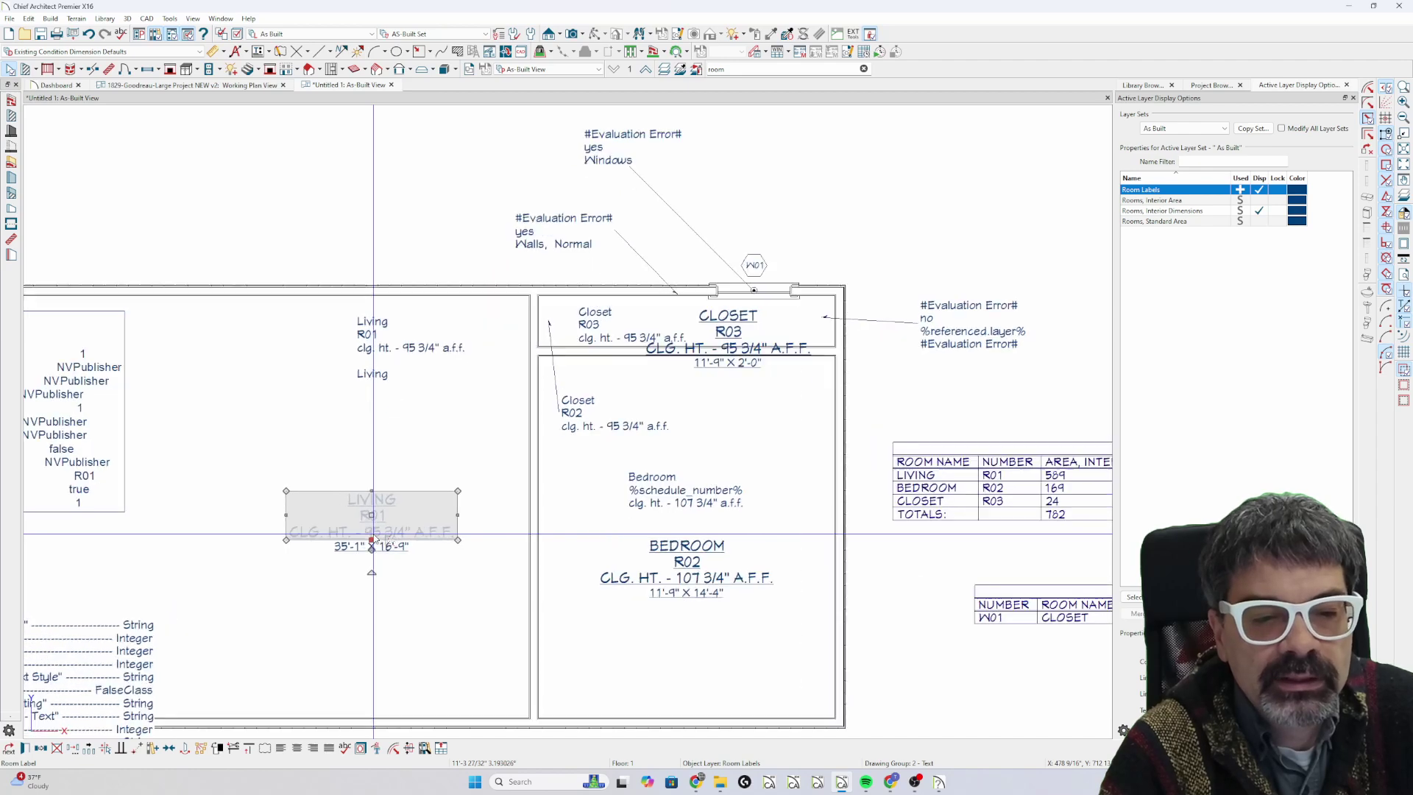
left_click(767, 309)
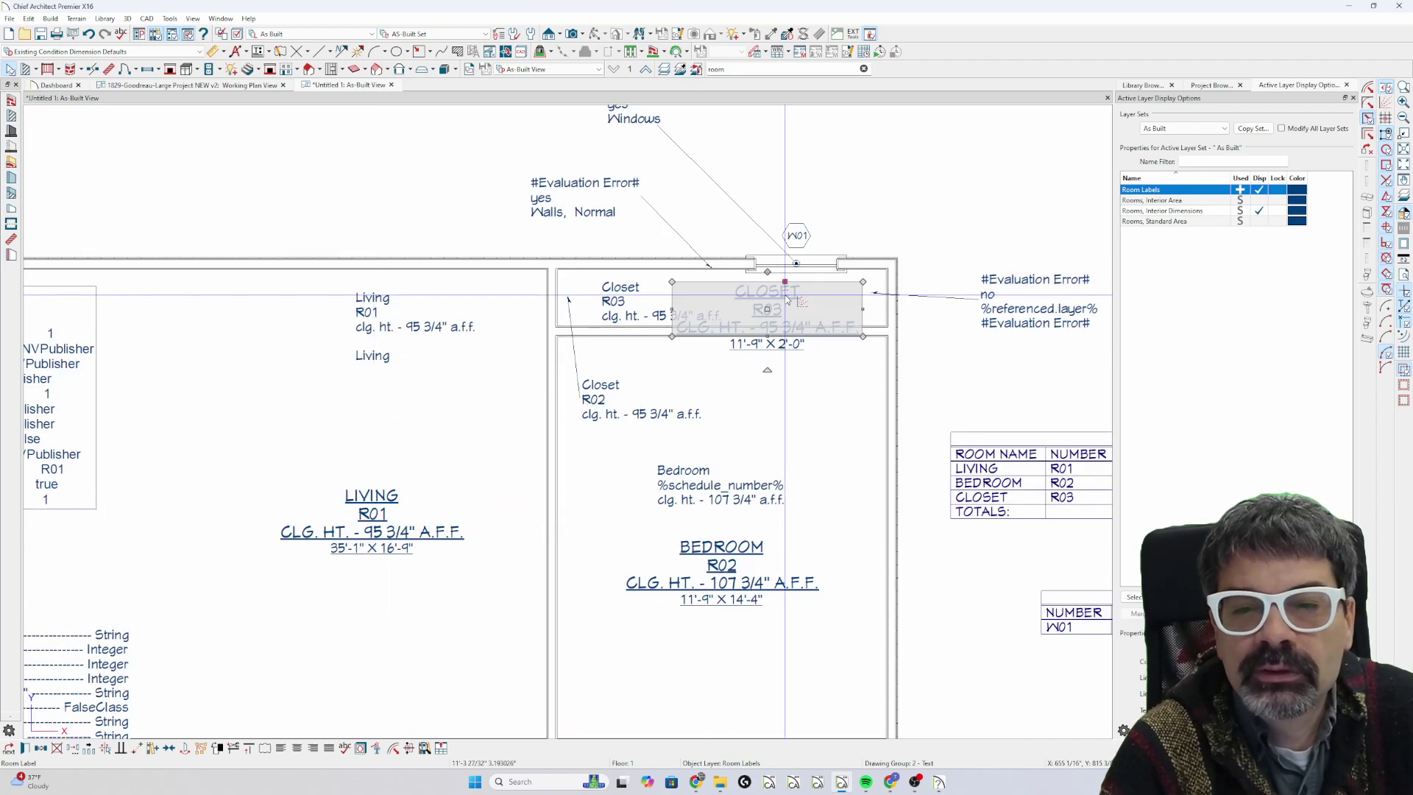
left_click_drag(766, 309, 812, 421)
left_click(812, 421)
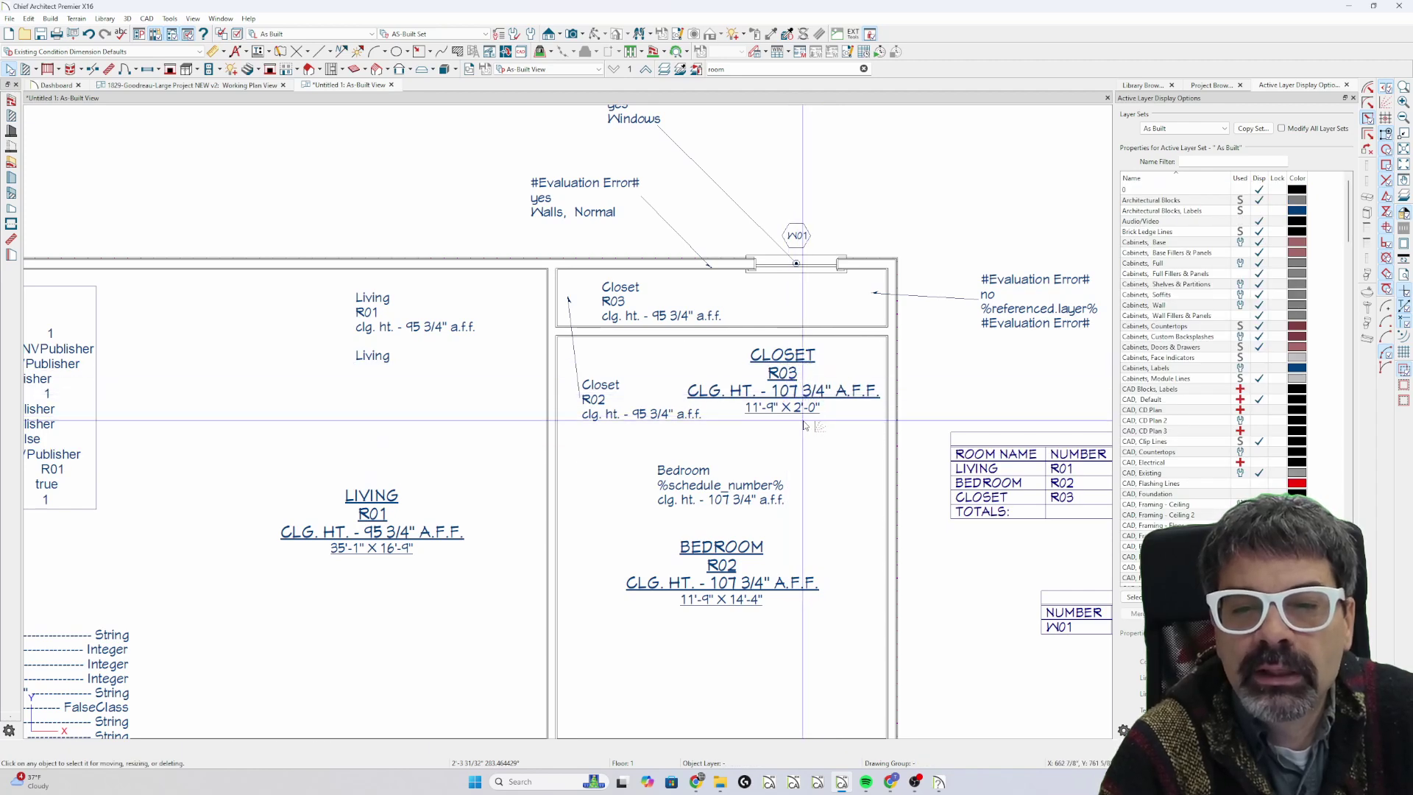
left_click(796, 386)
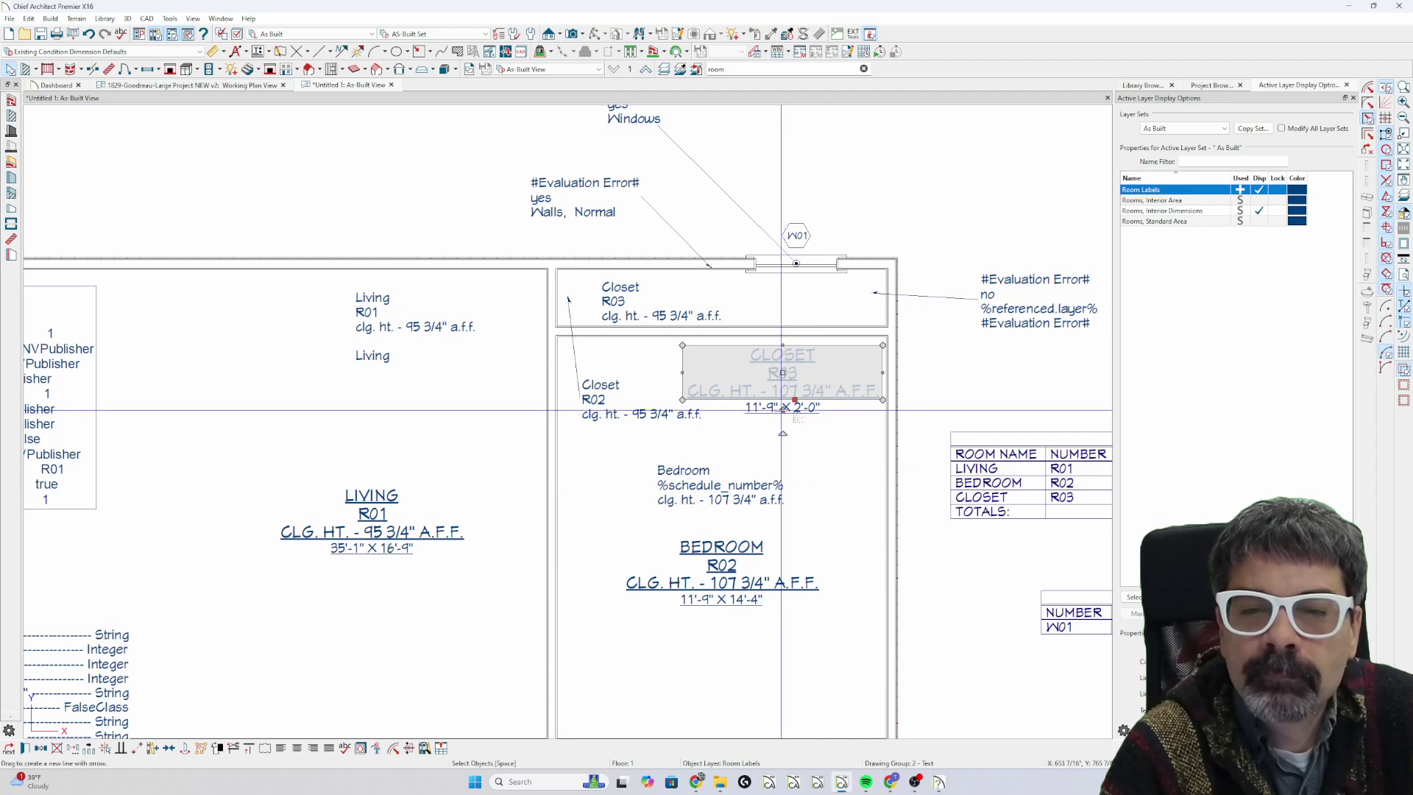
left_click_drag(782, 346, 801, 294)
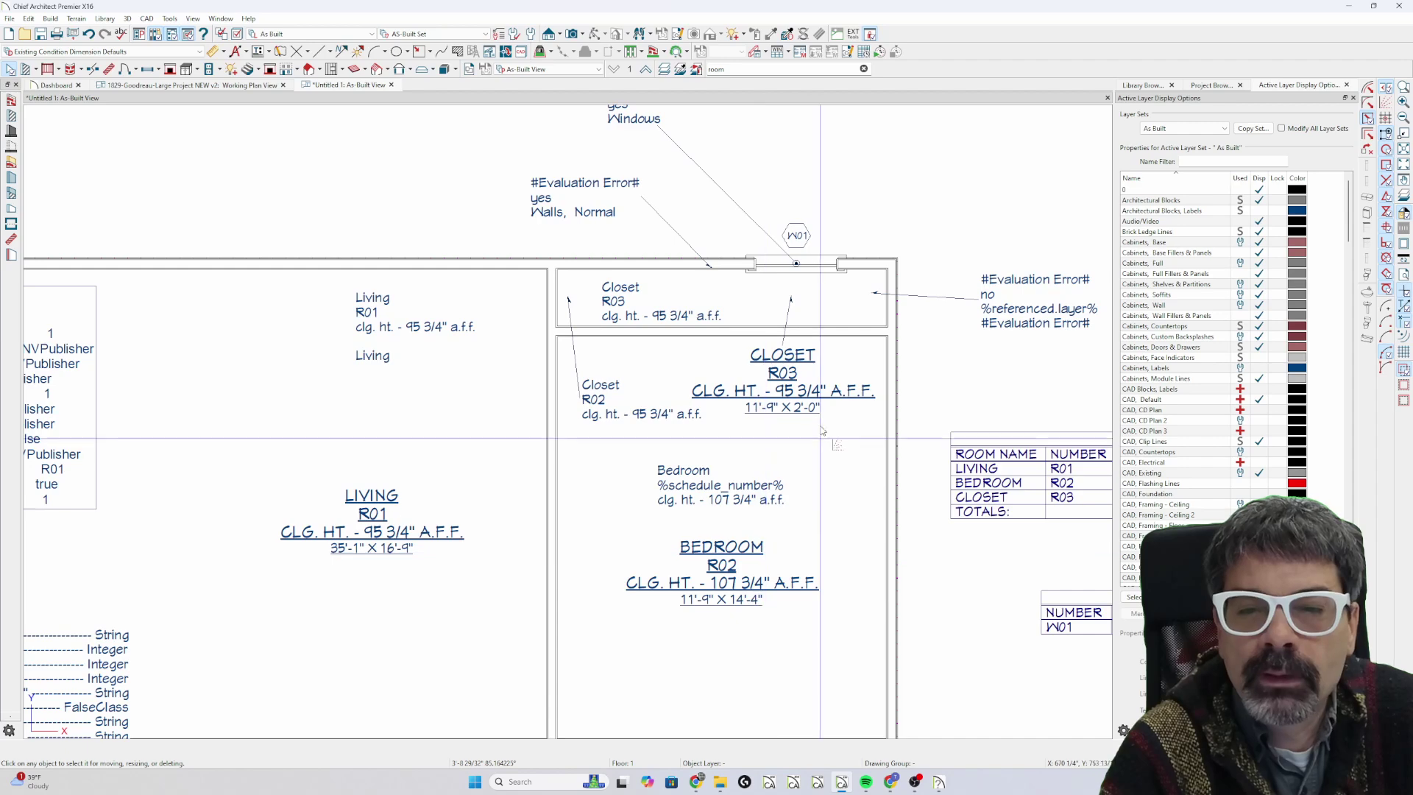
Delete the CLOSET R03 label, restore it via Show Room Label in Room Specification, and drag it into the bedroom
left_click(806, 377)
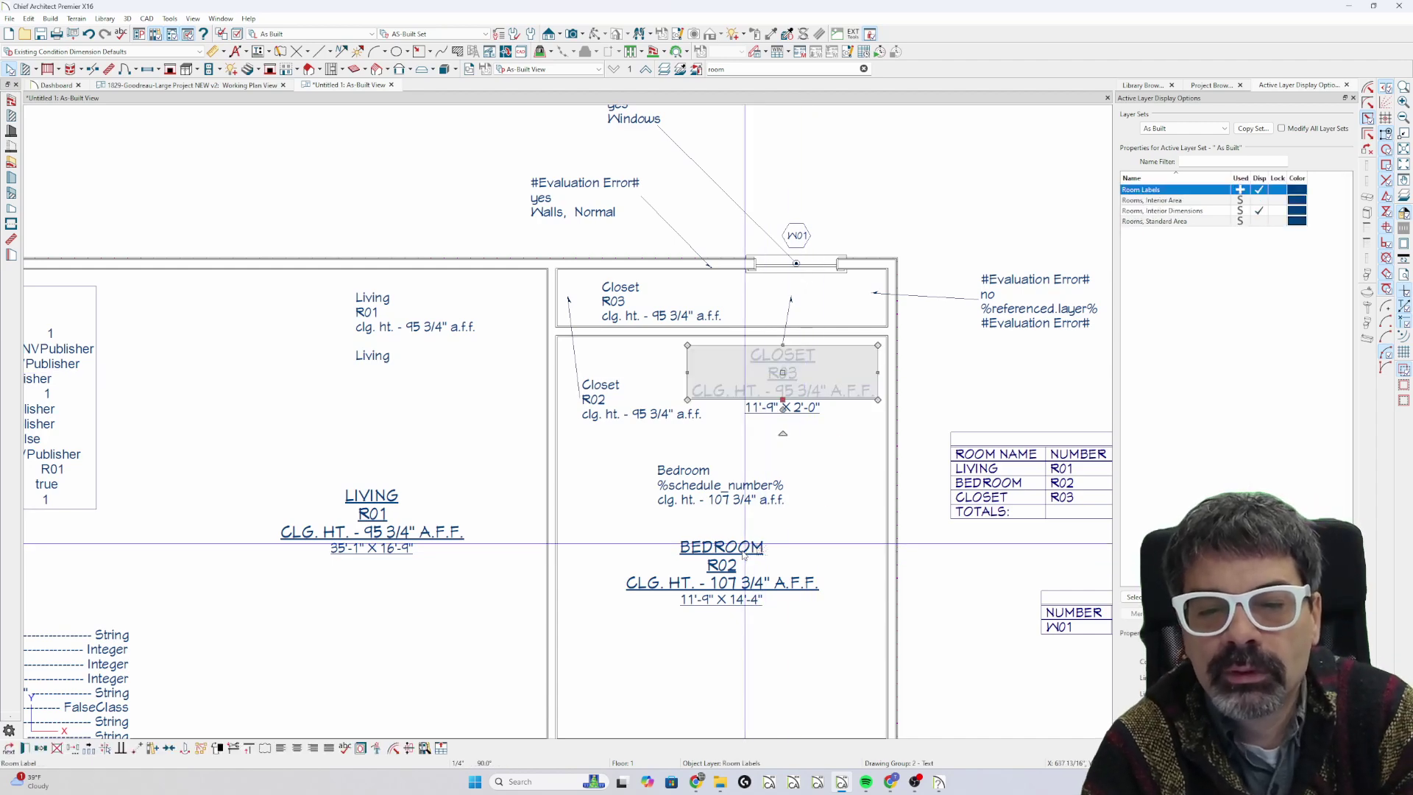
key("Delete")
left_click(820, 298)
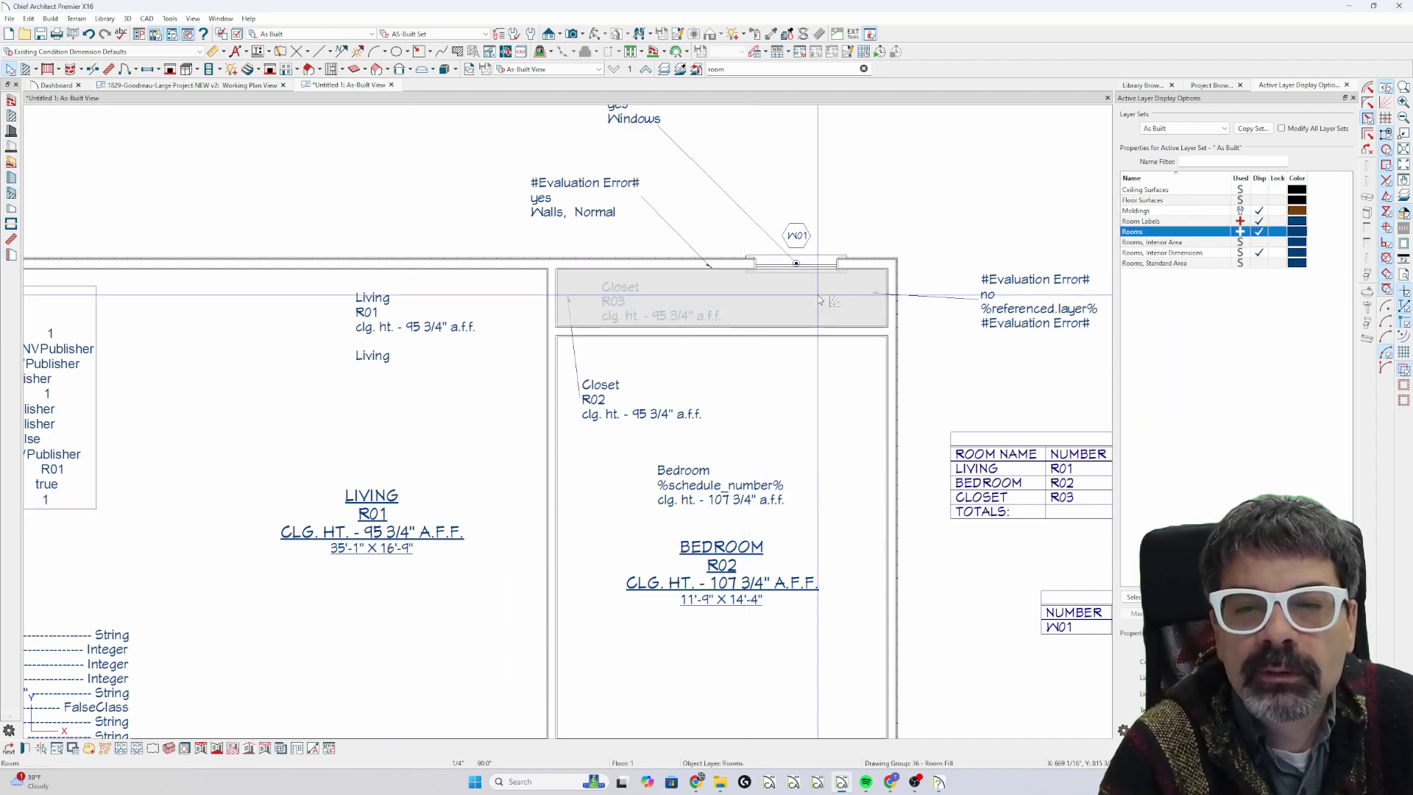
key("ctrl+e")
left_click(326, 155)
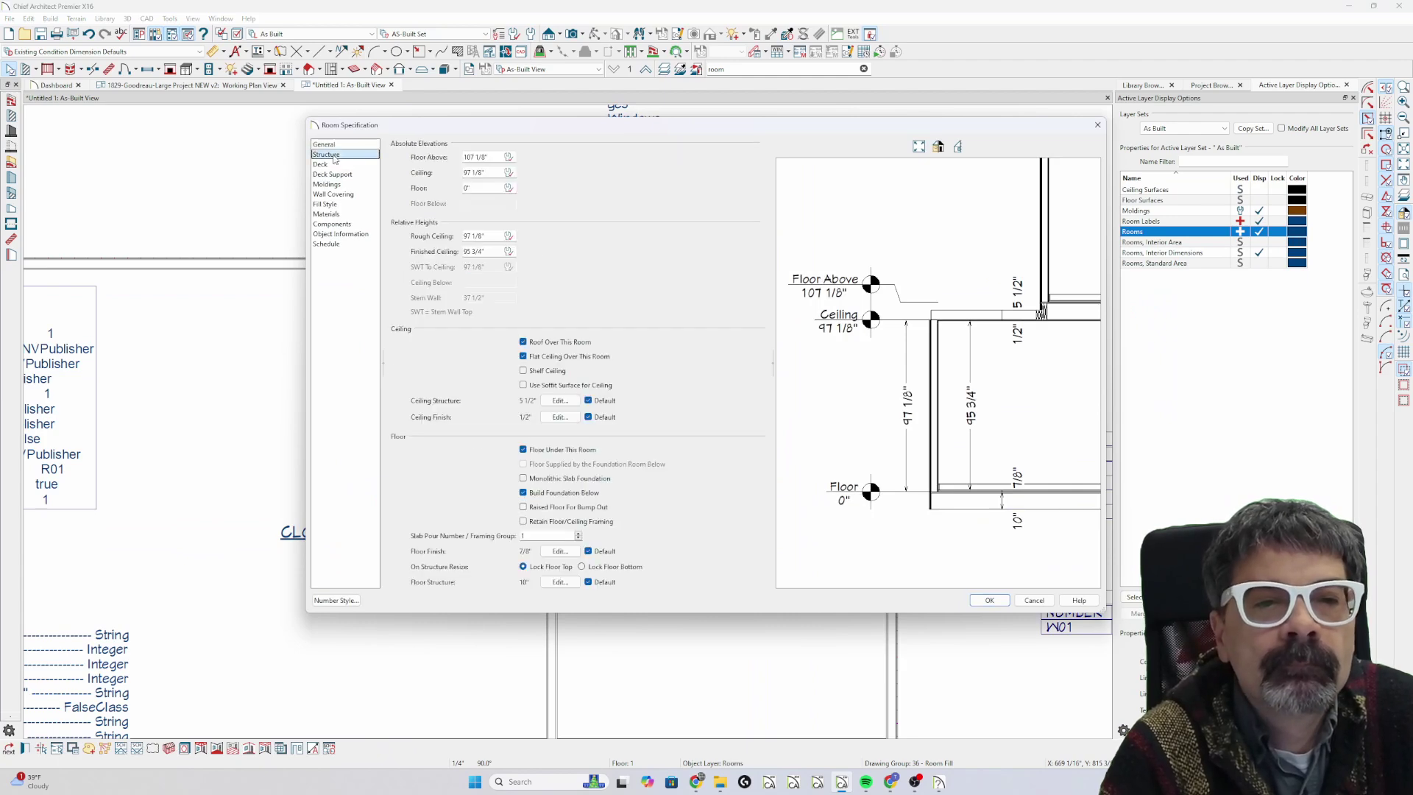
left_click(325, 146)
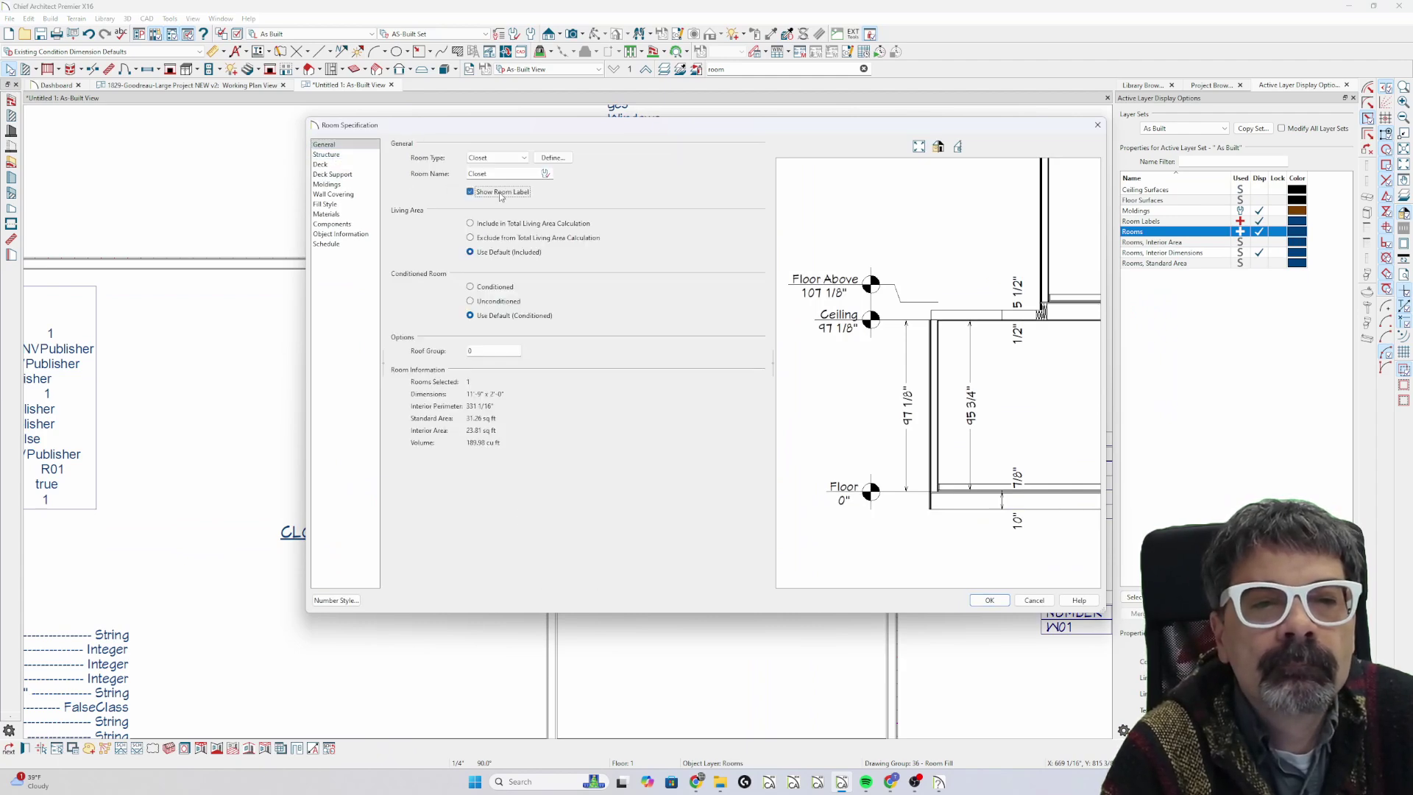
key("Return")
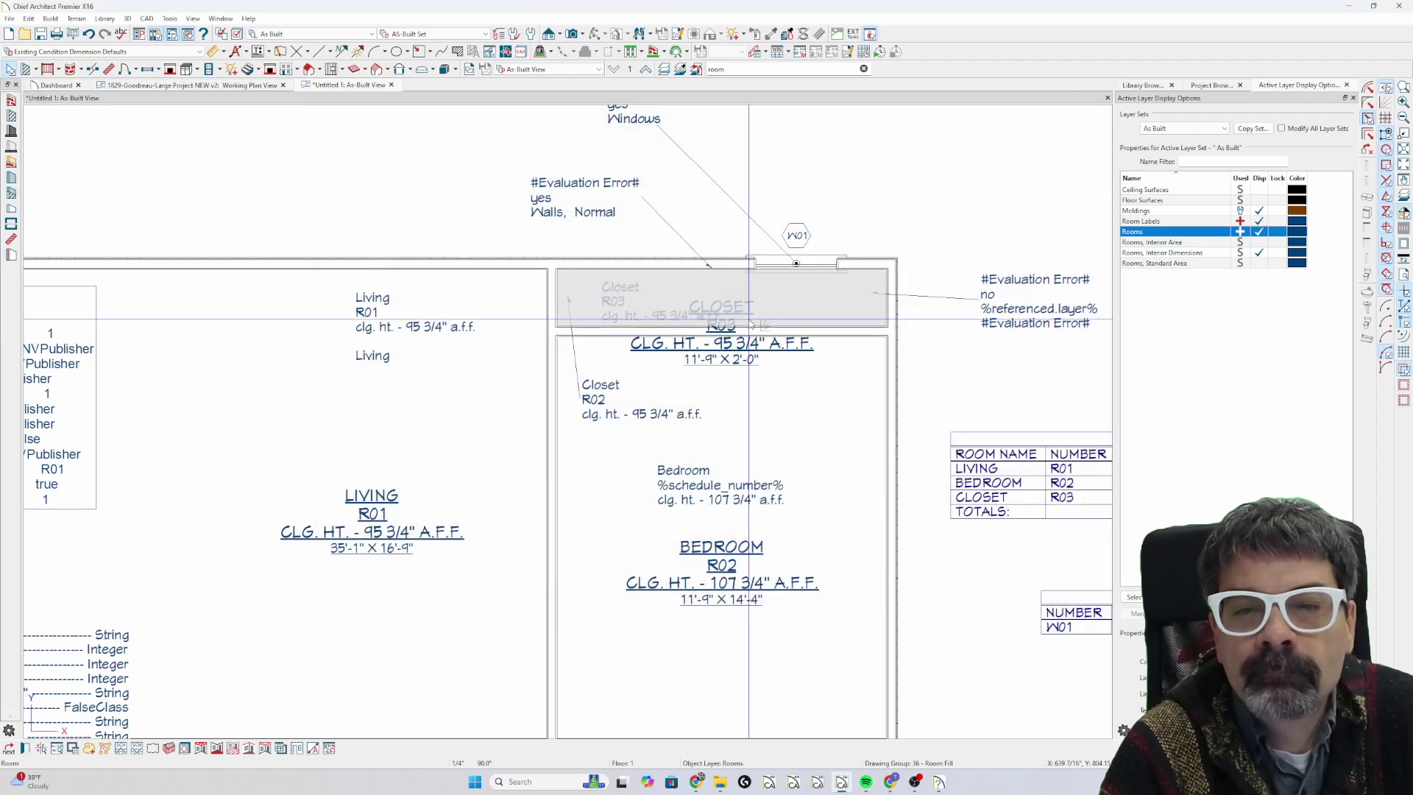
left_click(749, 309)
left_click_drag(749, 309, 796, 395)
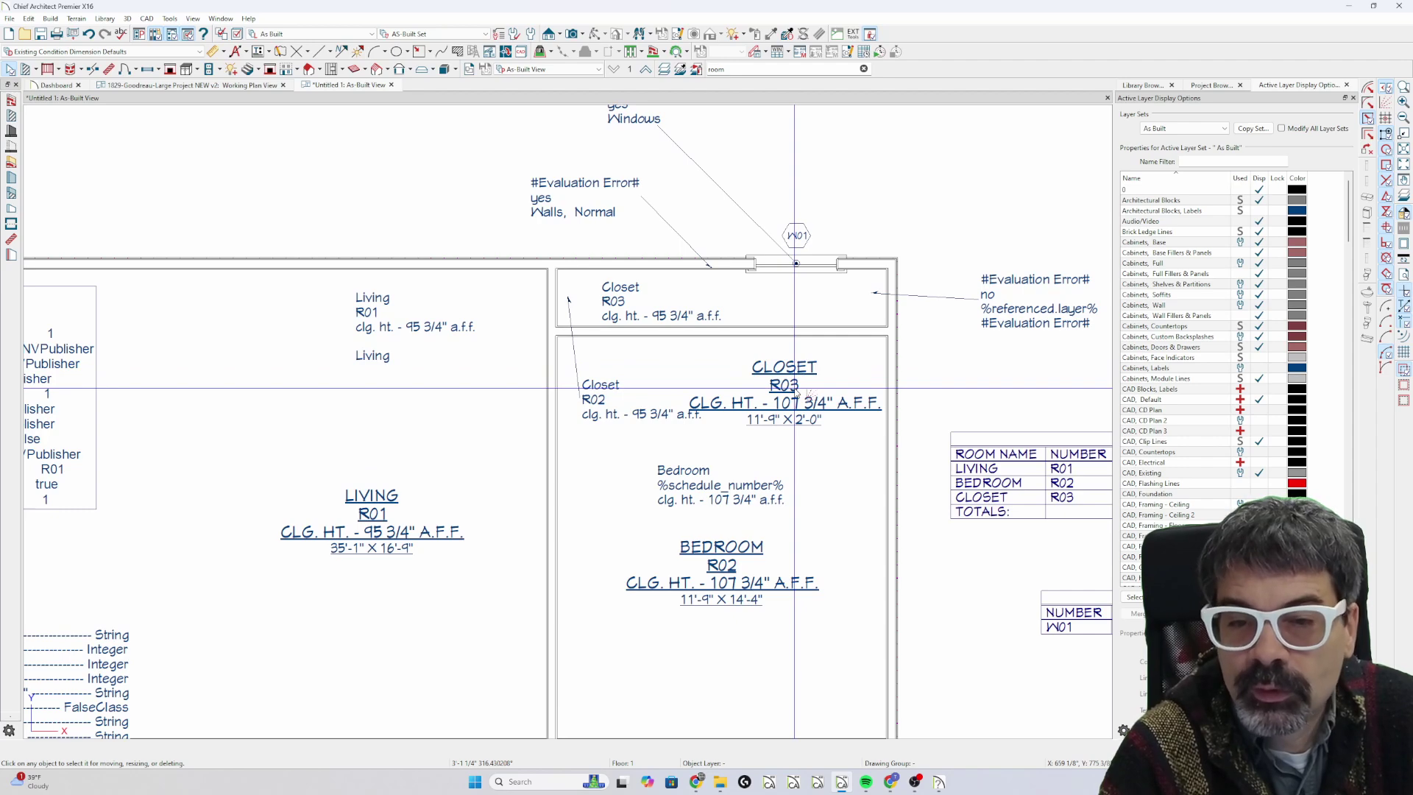
Drag a leader from the CLOSET R03 label's Add Arrow handle up into the closet room
left_click(785, 294)
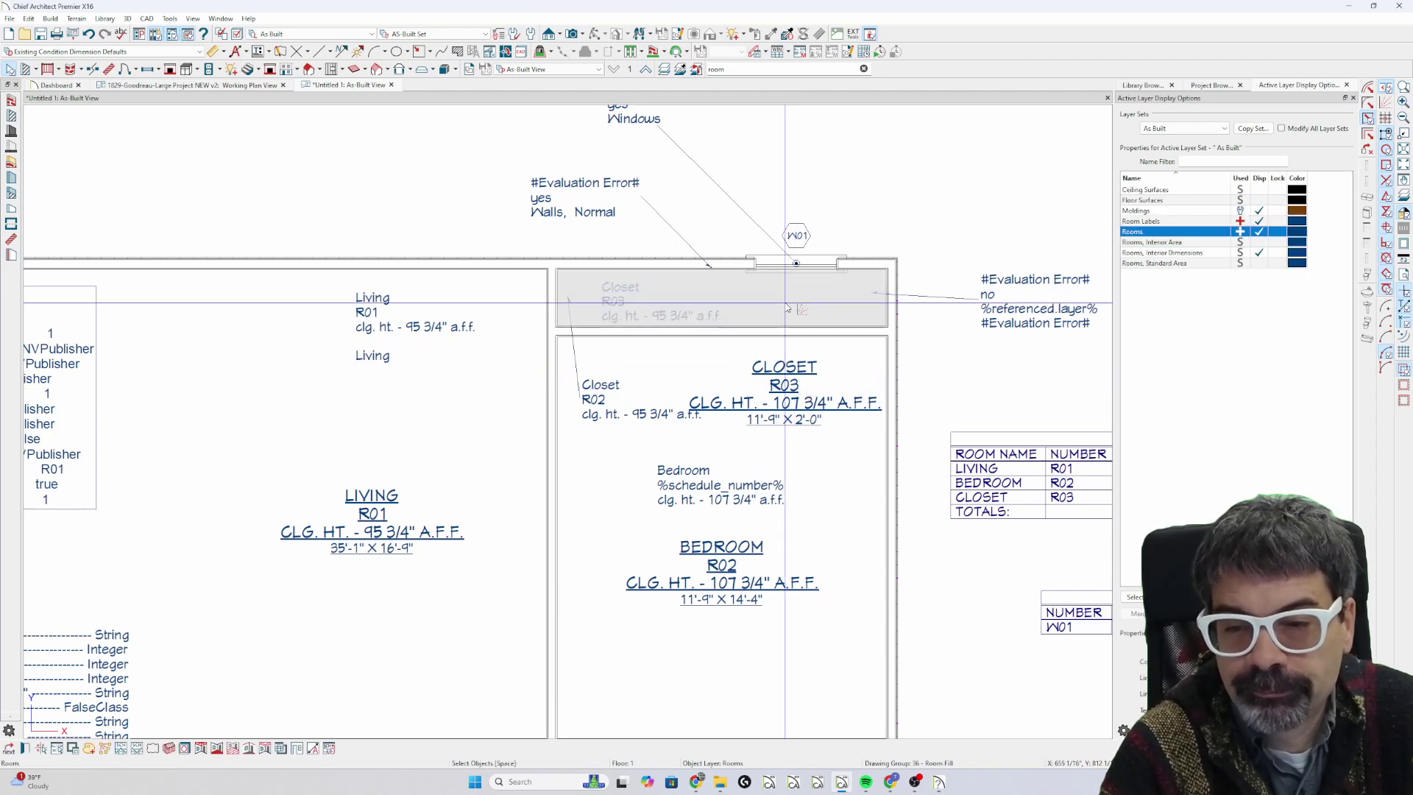
left_click(799, 402)
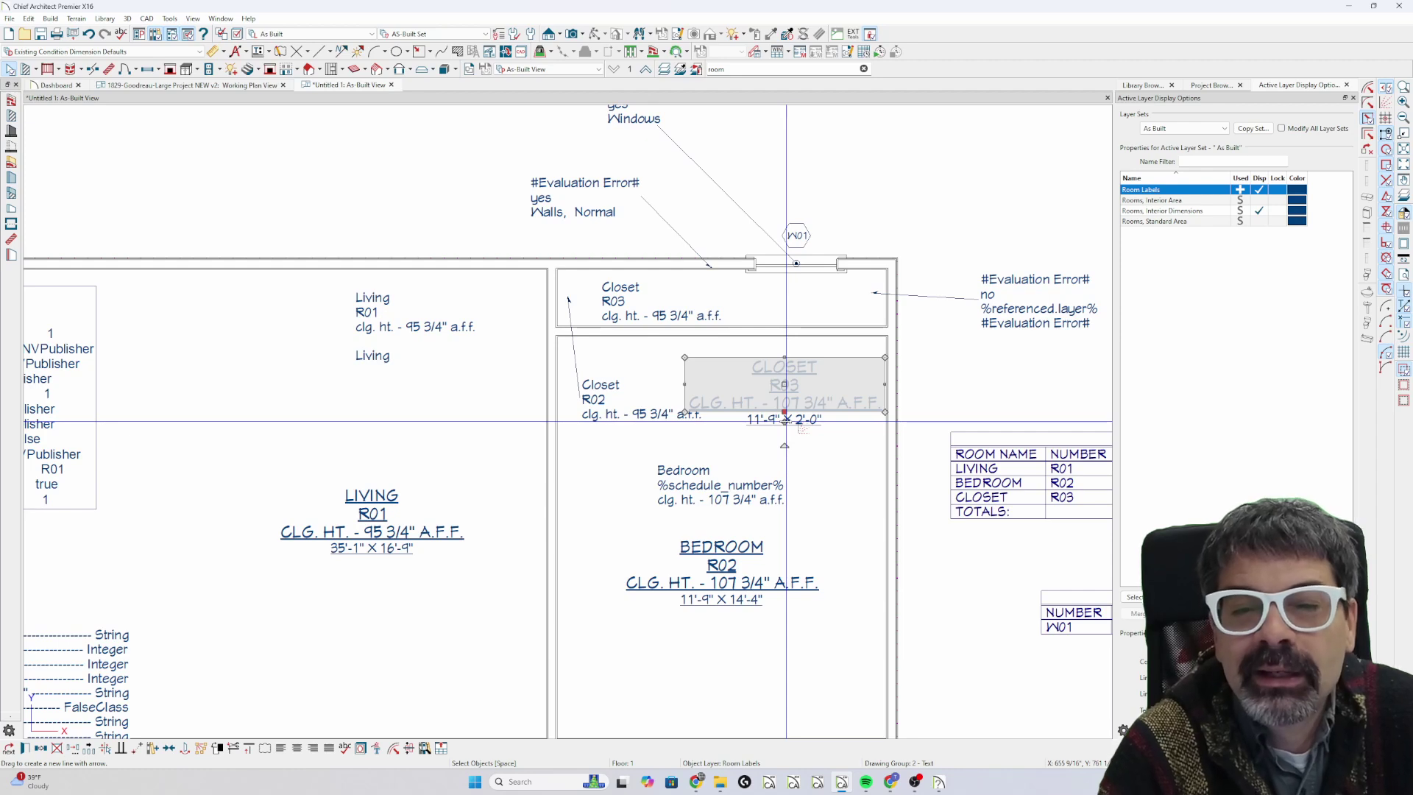
left_click_drag(784, 419, 785, 295)
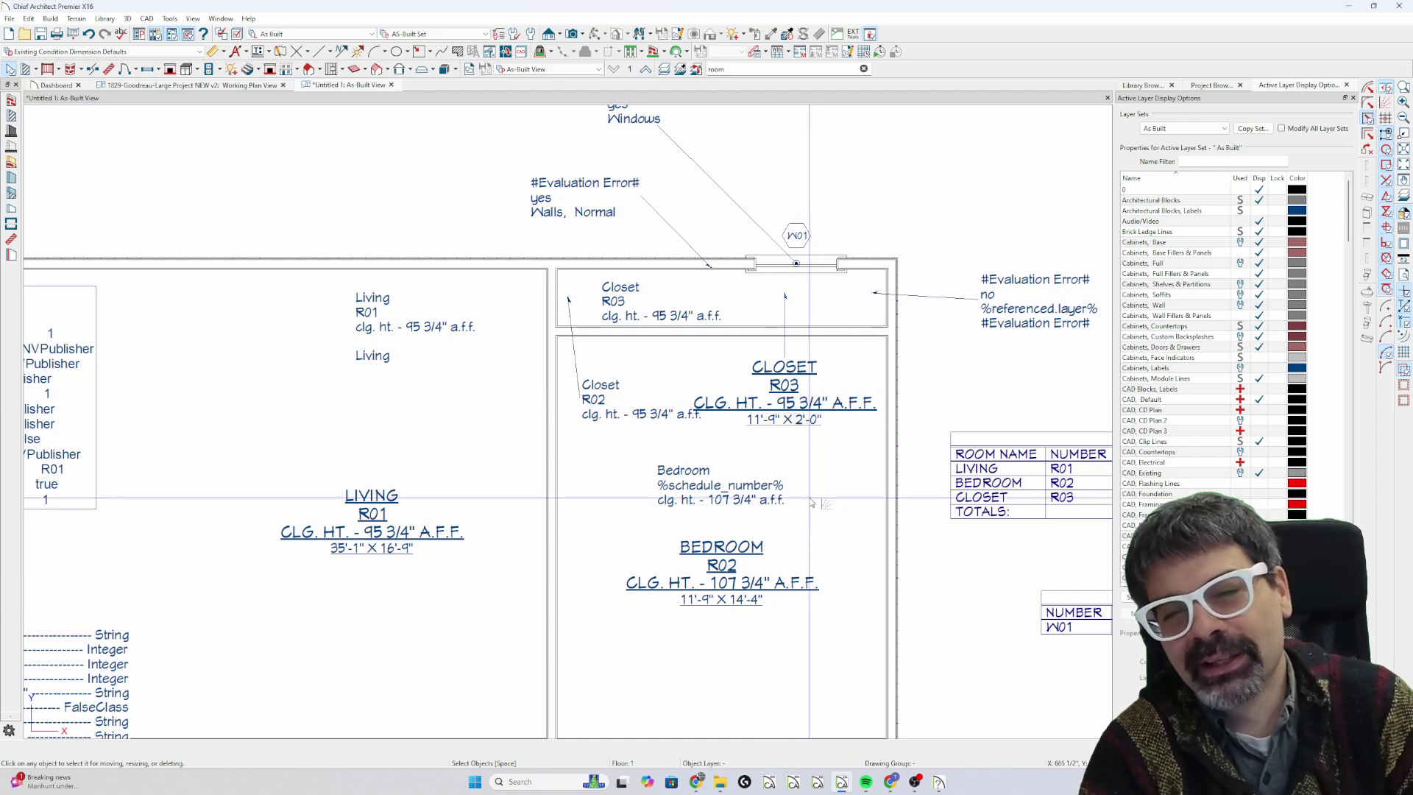
Move the LIVING label above the top wall and add an arrow leader into the living room
left_click(371, 514)
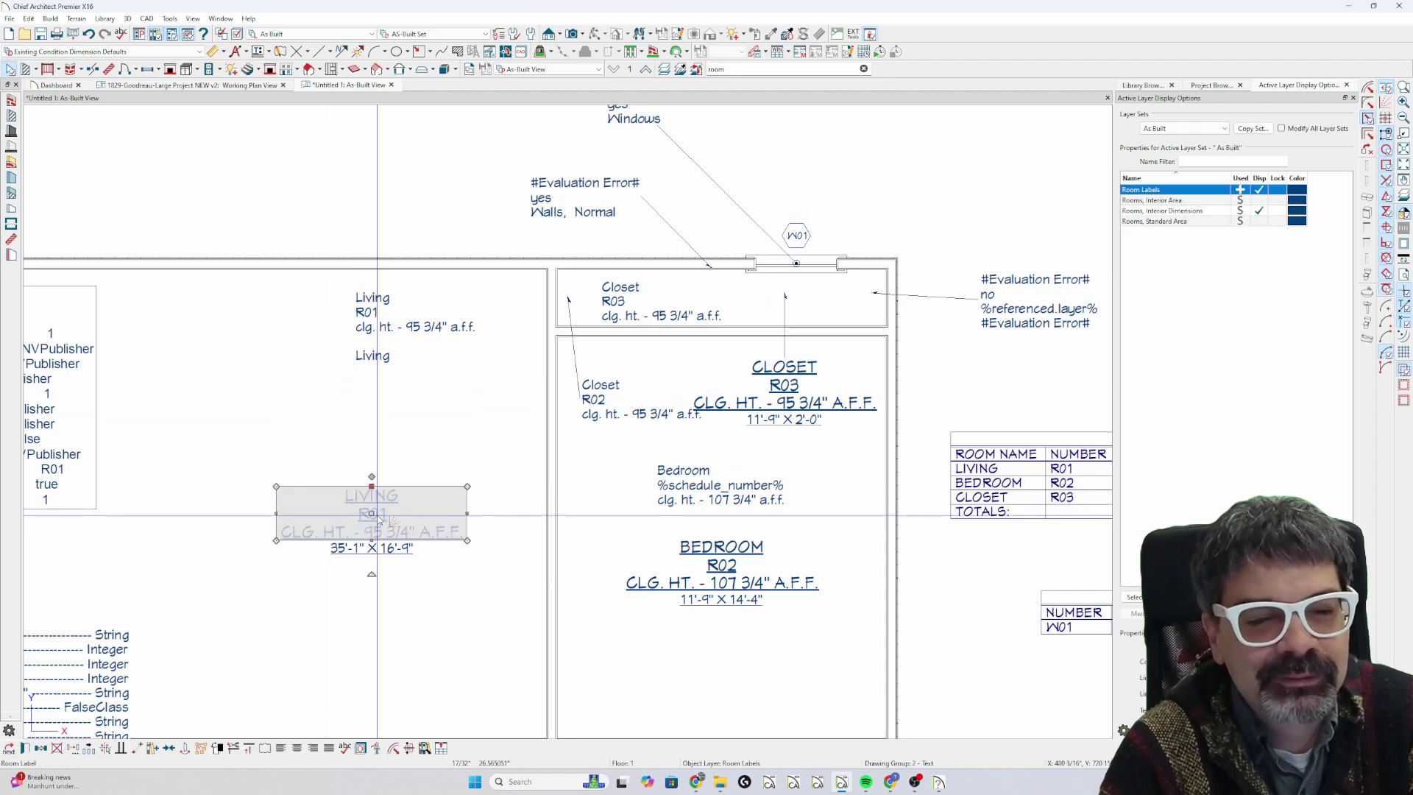
left_click_drag(371, 513, 345, 193)
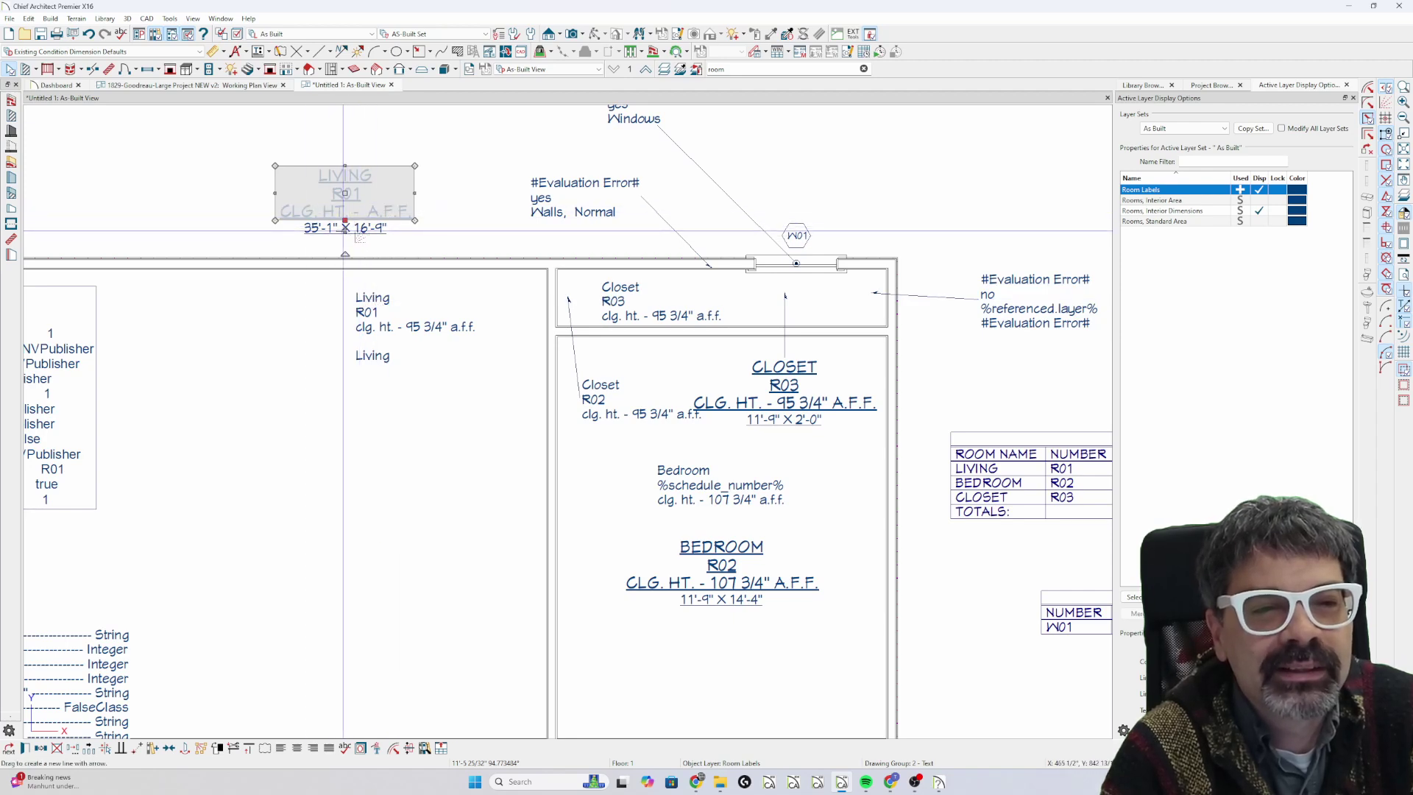
left_click_drag(376, 209, 262, 352)
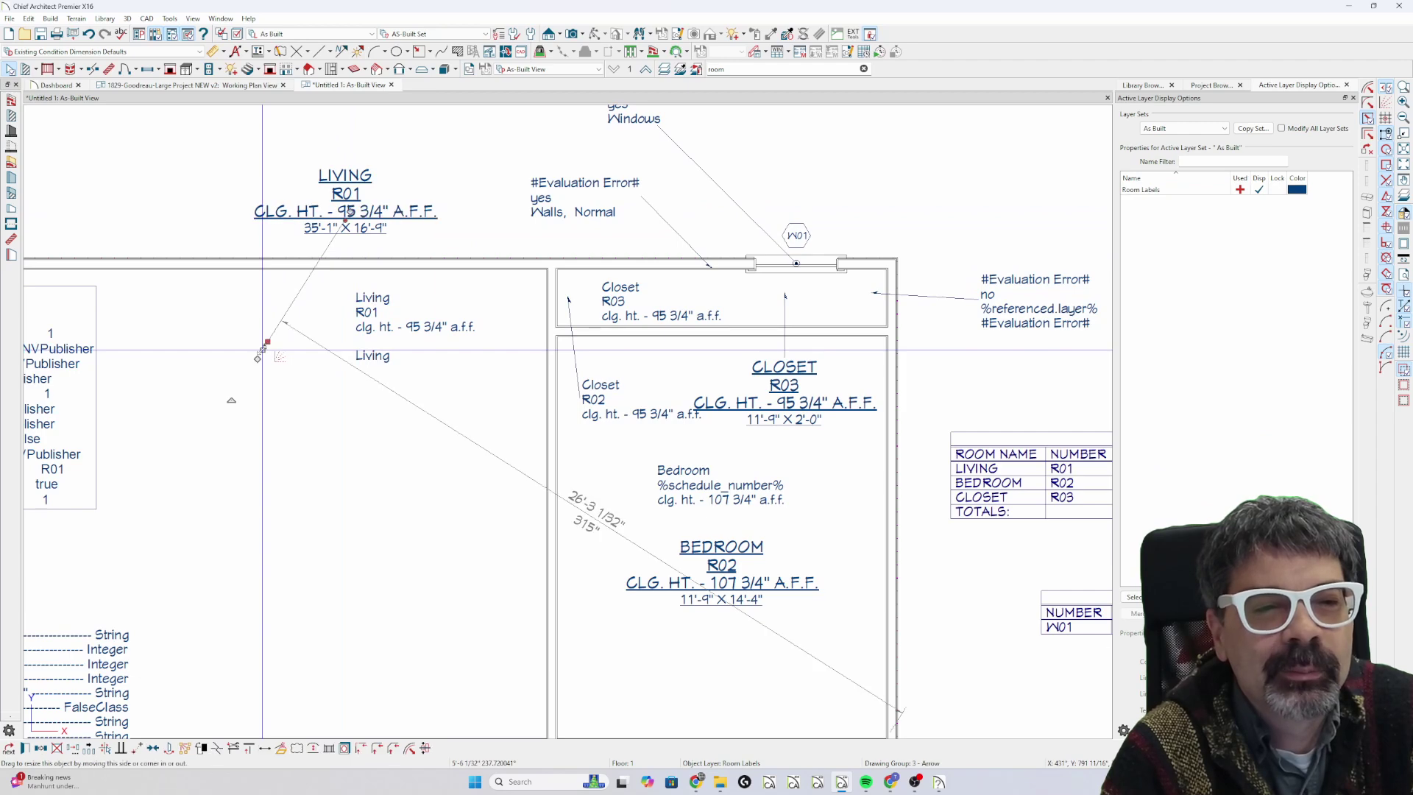
Extend the error-text label's arrow so its tip ends inside the R03 closet
left_click(412, 535)
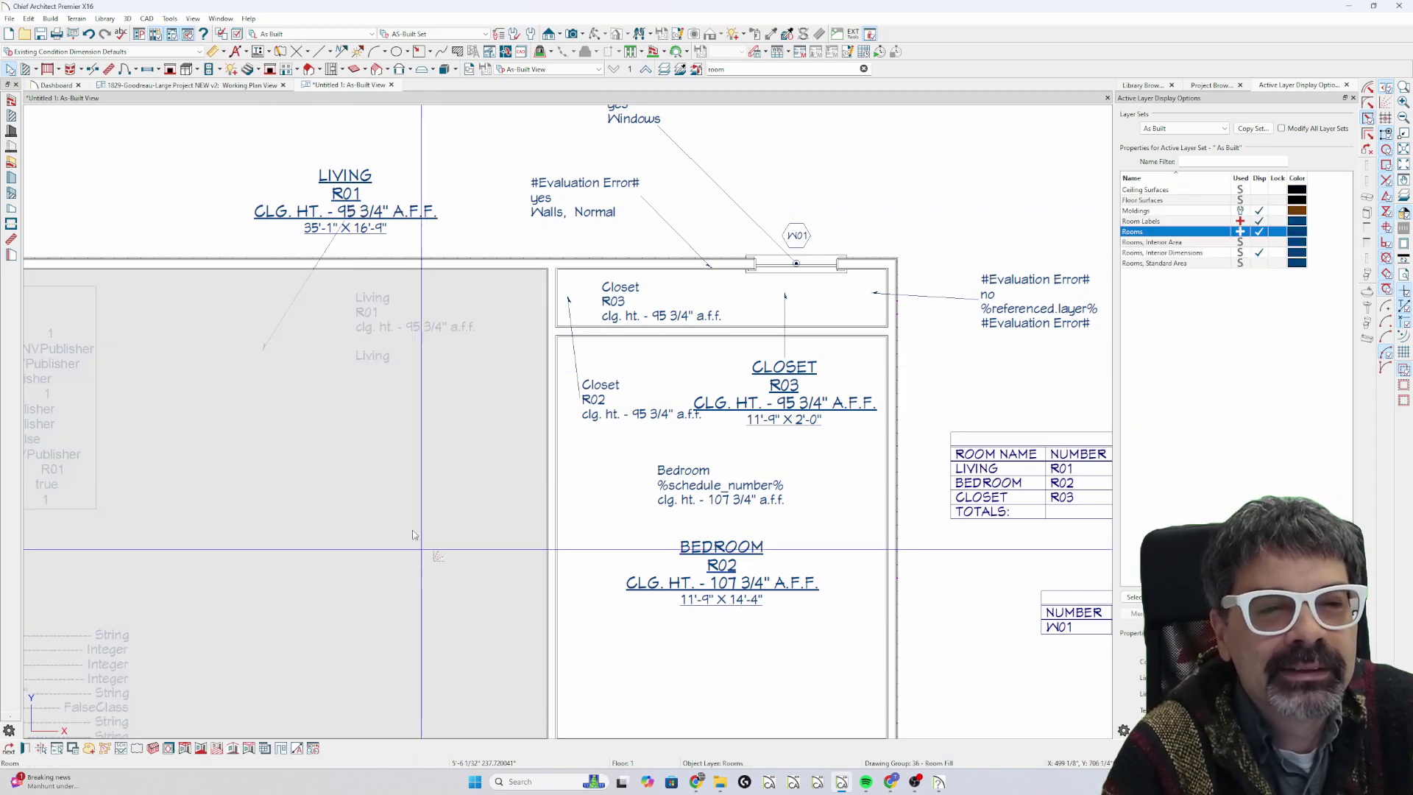
key("Escape")
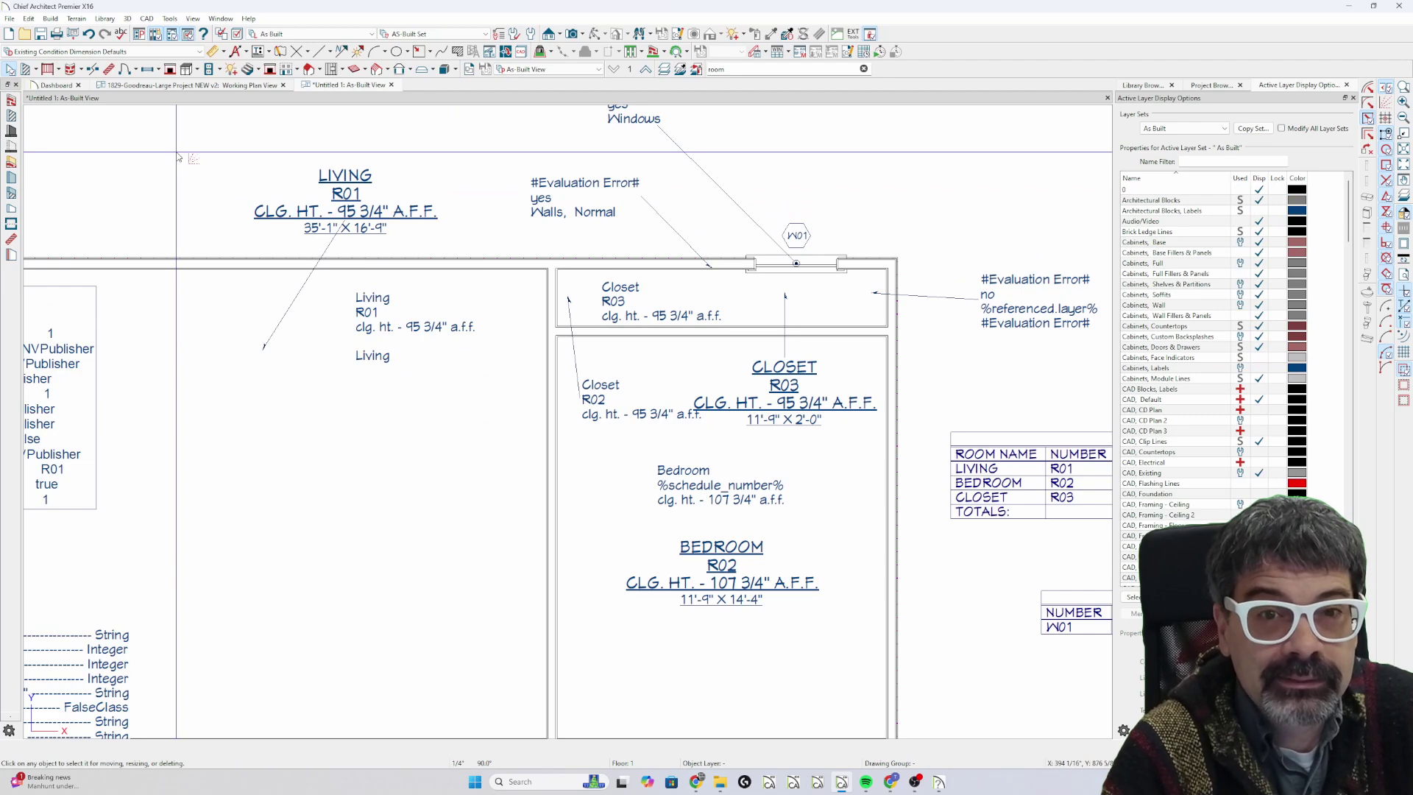
left_click(914, 295)
left_click_drag(869, 294, 839, 302)
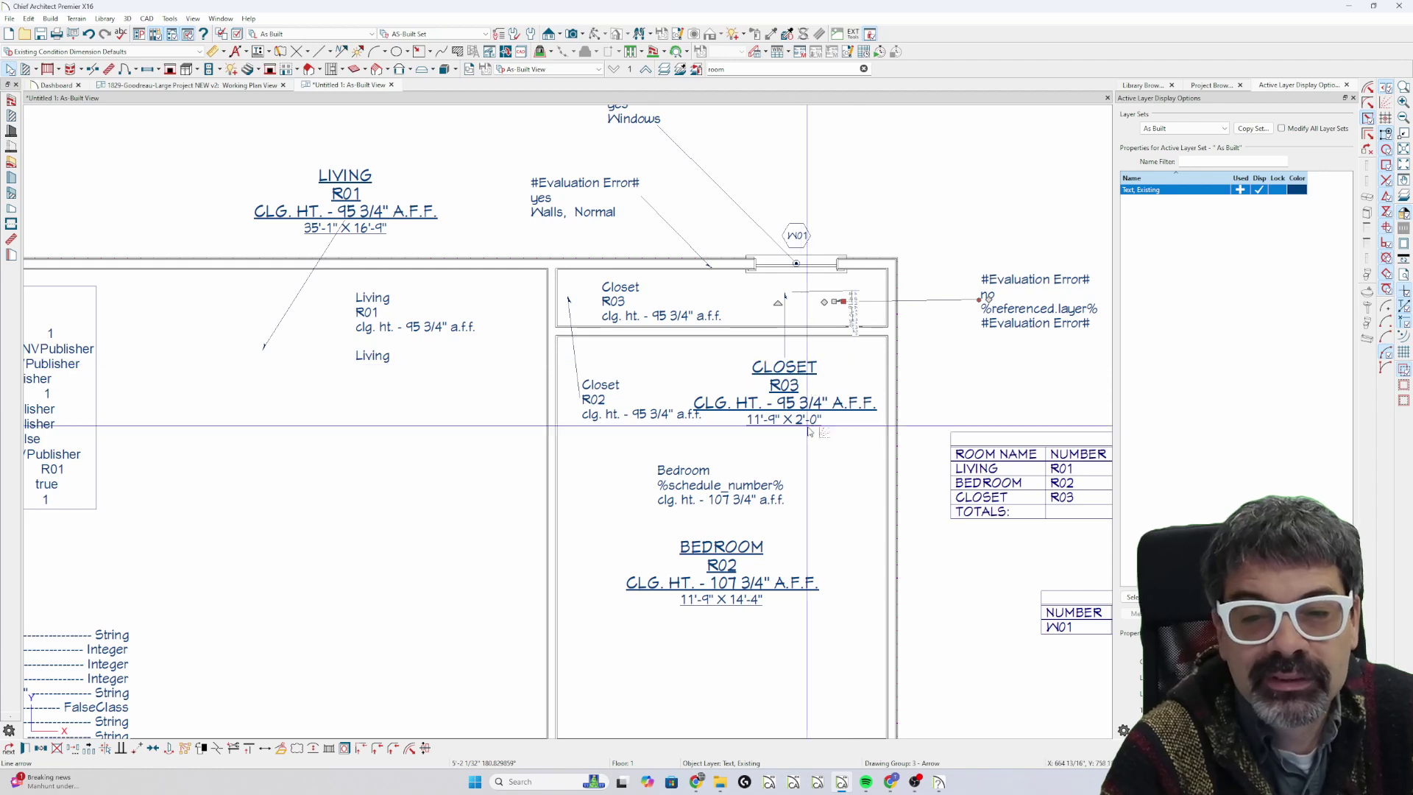